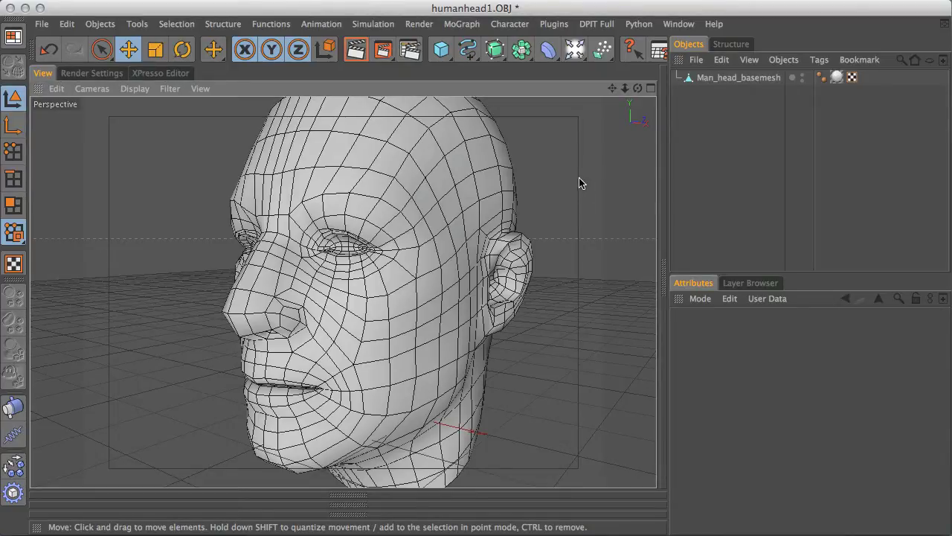
# Select the Man_head_basemesh object in model mode and activate the Live Selection tool
pyautogui.keyDown('alt'); pyautogui.moveTo(587, 174); pyautogui.dragTo(524, 181, button='right'); pyautogui.keyUp('alt')
pyautogui.keyDown('alt'); pyautogui.moveTo(568, 192); pyautogui.dragTo(113, 215); pyautogui.keyUp('alt')
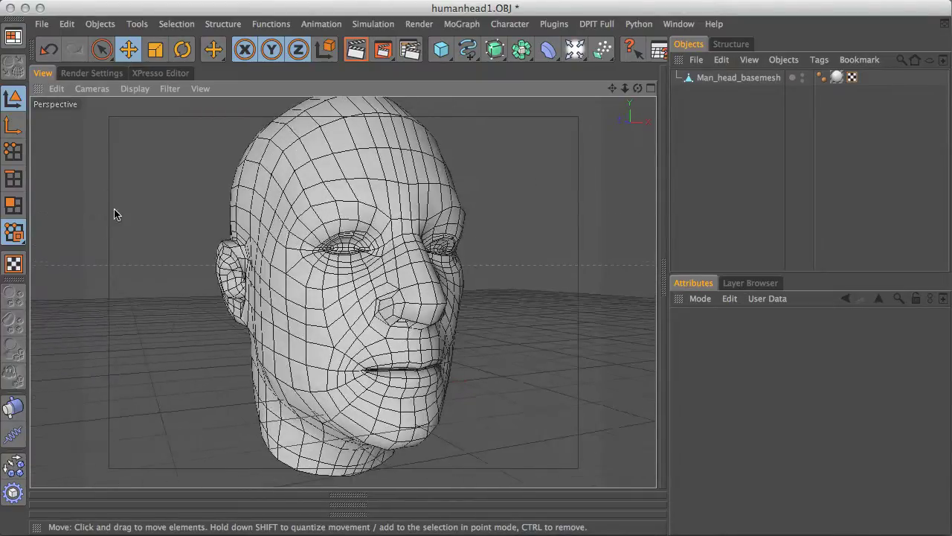
pyautogui.keyDown('alt'); pyautogui.moveTo(299, 265); pyautogui.dragTo(563, 210); pyautogui.keyUp('alt')
pyautogui.keyDown('alt'); pyautogui.moveTo(391, 237); pyautogui.dragTo(437, 237); pyautogui.keyUp('alt')
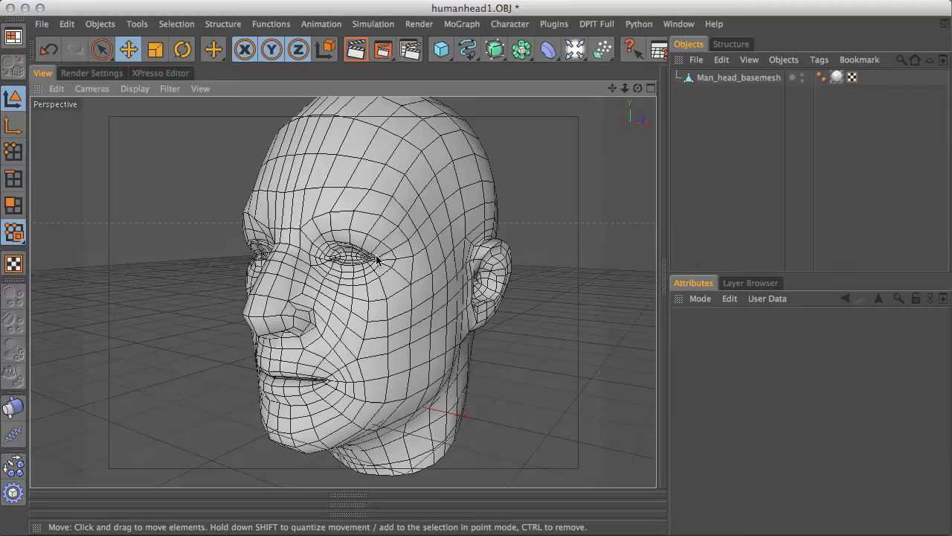
pyautogui.keyDown('alt'); pyautogui.moveTo(376, 258); pyautogui.dragTo(546, 166); pyautogui.keyUp('alt')
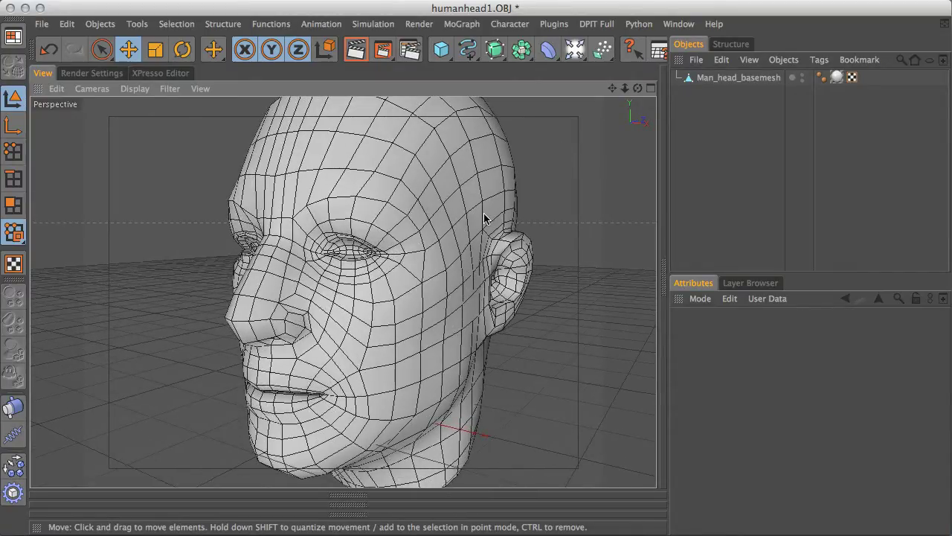
pyautogui.keyDown('alt'); pyautogui.moveTo(447, 230); pyautogui.dragTo(440, 228); pyautogui.keyUp('alt')
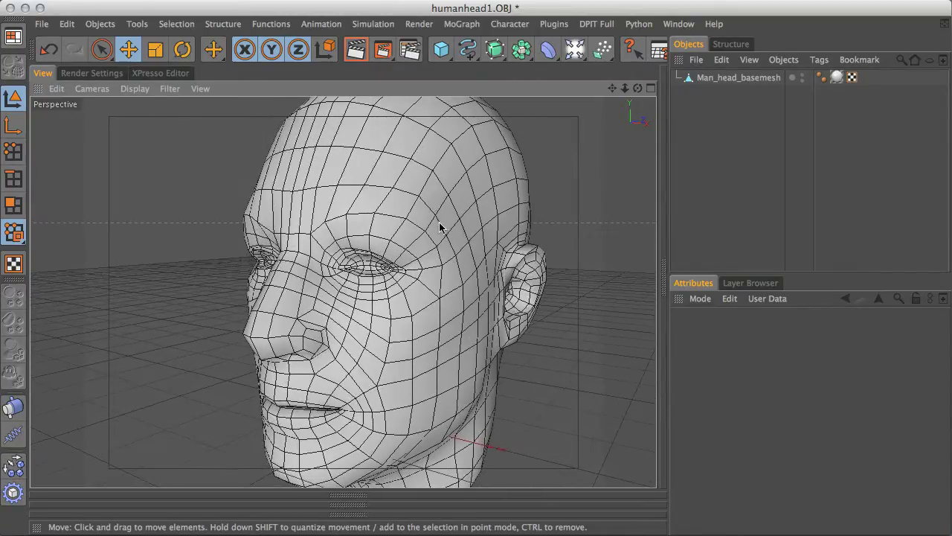
pyautogui.click(10, 100)
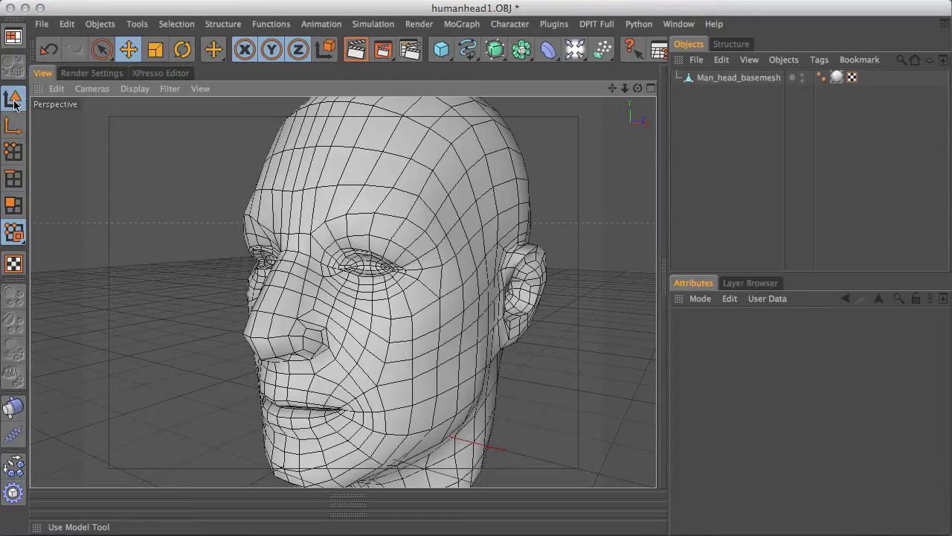
pyautogui.click(441, 214)
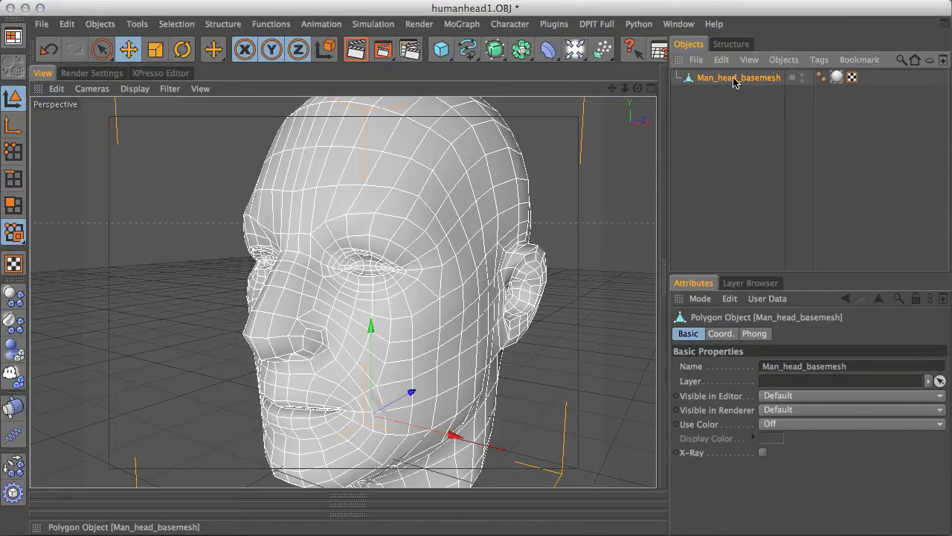
pyautogui.click(102, 52)
pyautogui.click(123, 61)
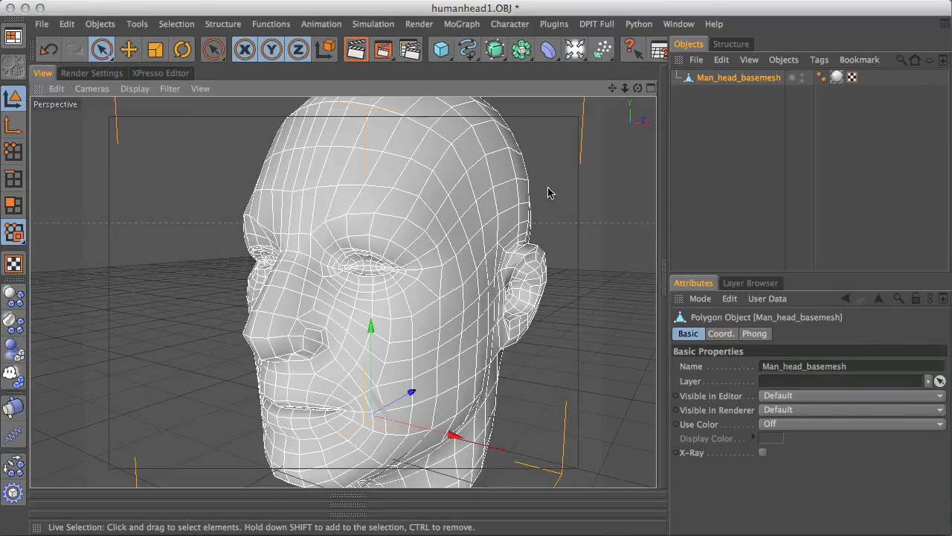
# Switch to polygon mode and select two adjacent polygons on the forehead above the eye
pyautogui.keyDown('alt'); pyautogui.moveTo(539, 195); pyautogui.dragTo(380, 172, button='right'); pyautogui.keyUp('alt')
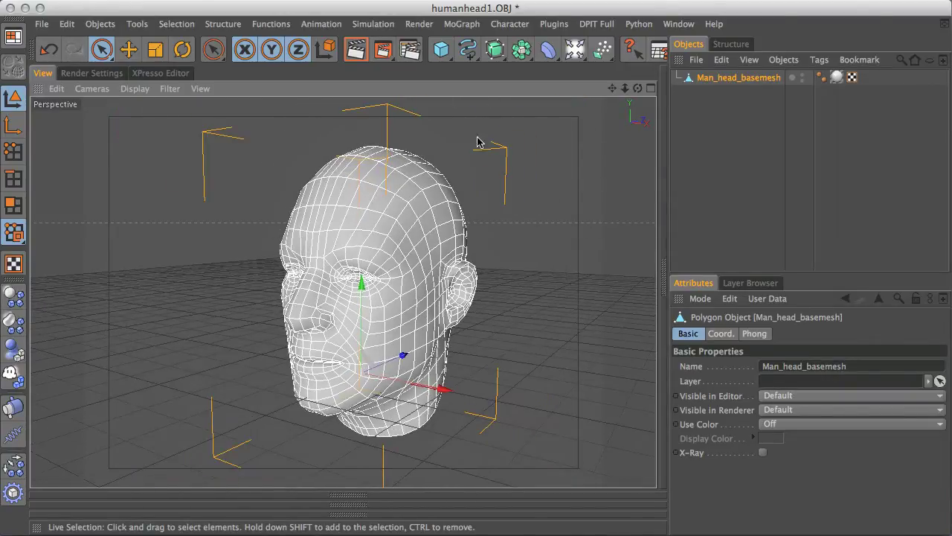
pyautogui.keyDown('alt'); pyautogui.moveTo(544, 213); pyautogui.dragTo(513, 205); pyautogui.keyUp('alt')
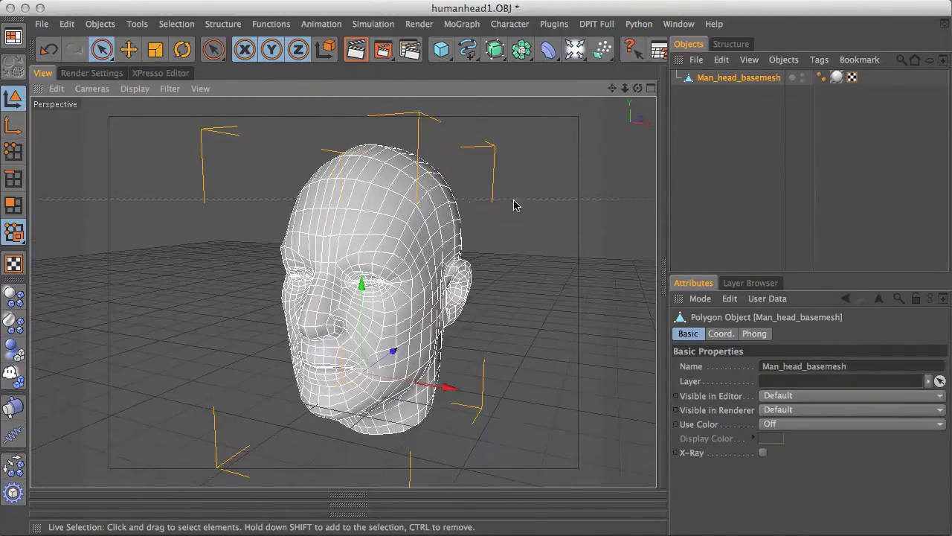
pyautogui.keyDown('alt'); pyautogui.moveTo(376, 236); pyautogui.dragTo(518, 120, button='right'); pyautogui.keyUp('alt')
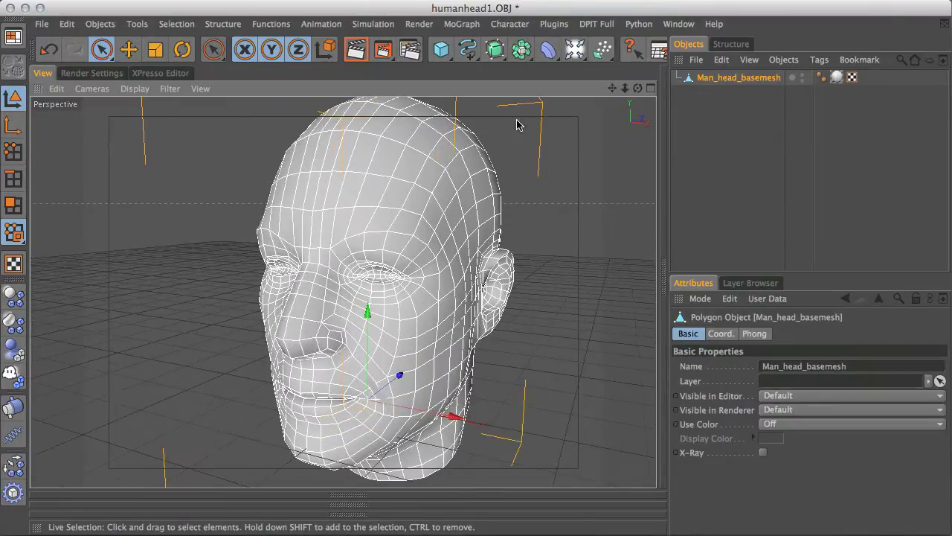
pyautogui.click(17, 154)
pyautogui.click(17, 210)
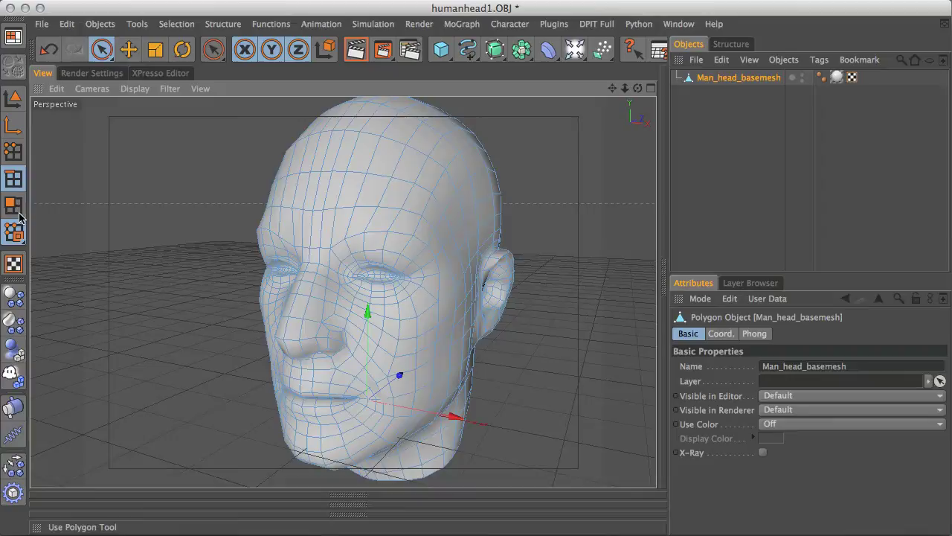
pyautogui.click(370, 201)
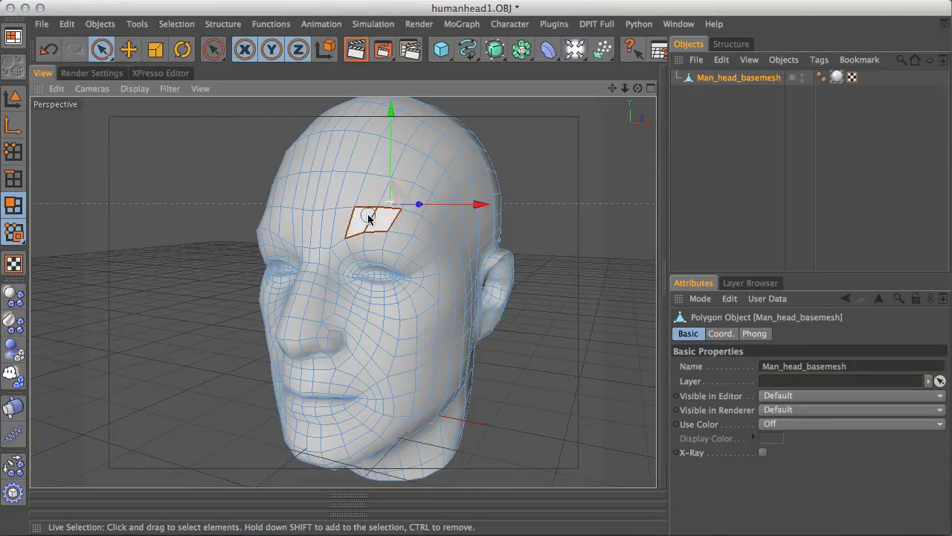
# Switch to edge mode and select the short edge between the nose bridge and the inner brow
pyautogui.scroll(5, 356, 189)
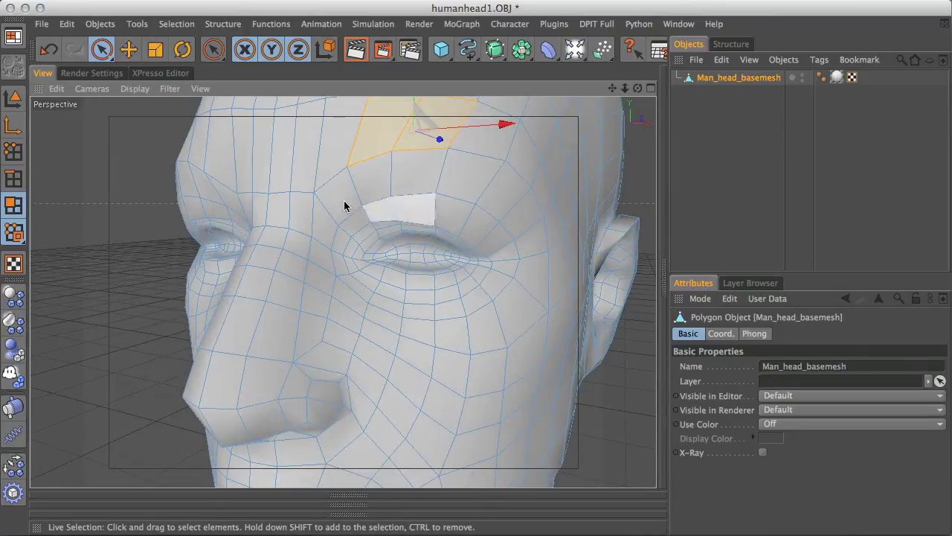
pyautogui.click(13, 179)
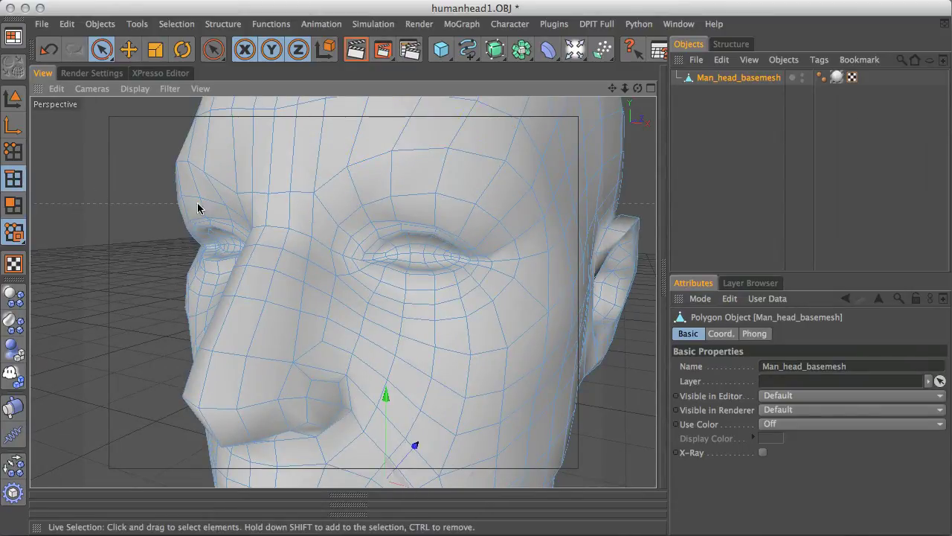
pyautogui.click(326, 210)
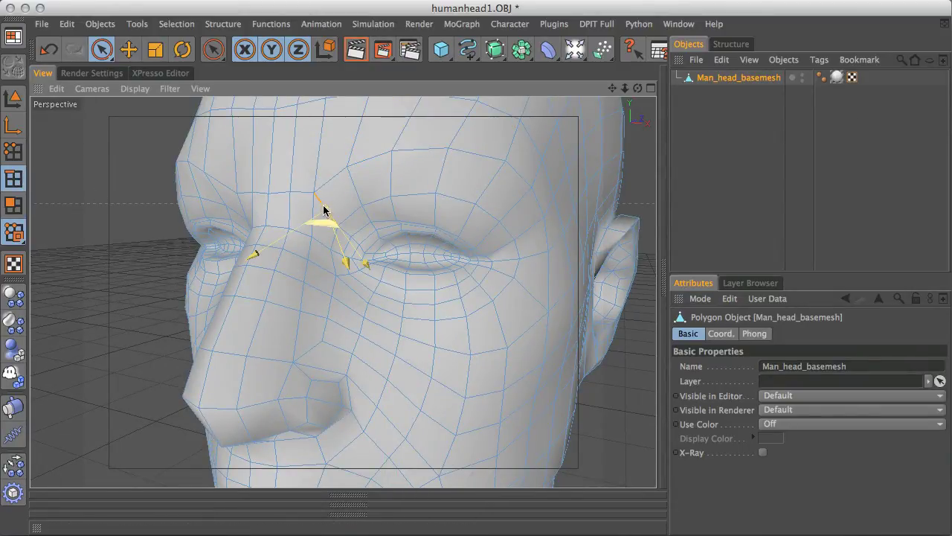
# Cycle through the component modes to select the point beside the inner eye corner in point mode, then clear the selection
pyautogui.press('Return')
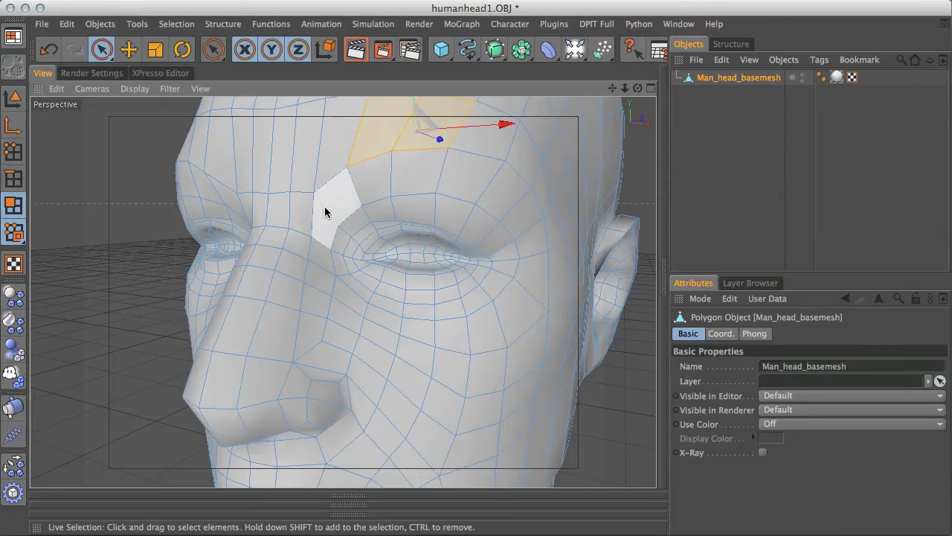
pyautogui.press('Return')
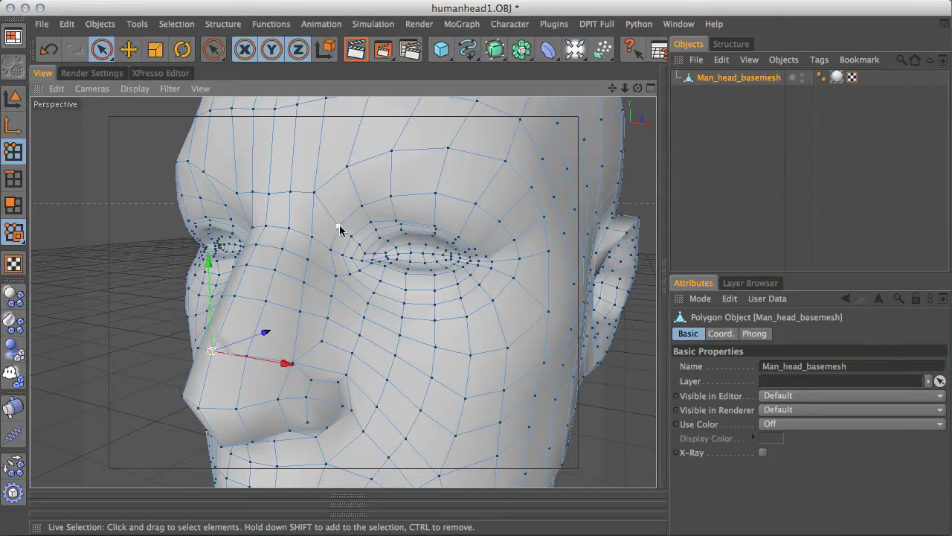
pyautogui.click(338, 226)
pyautogui.press('Return')
pyautogui.press('Return')
pyautogui.press('Return')
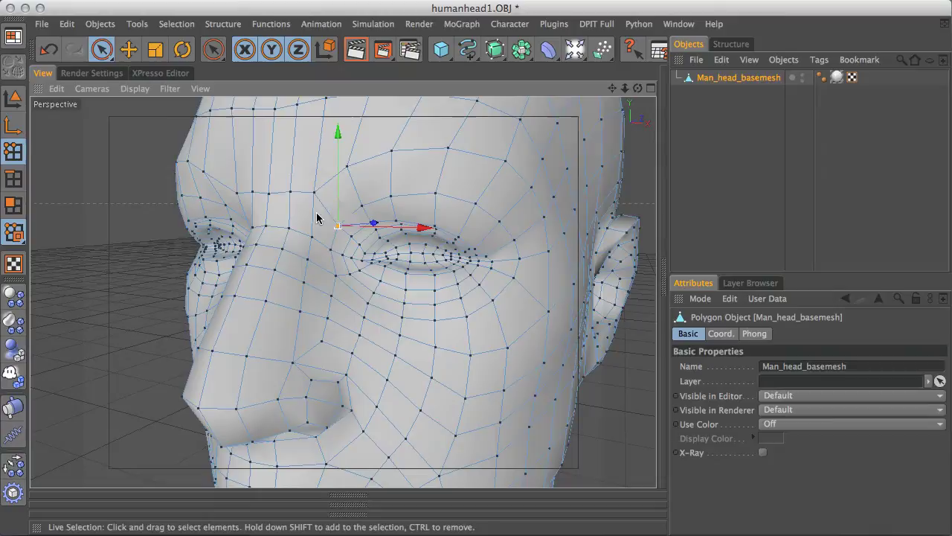
pyautogui.click(313, 220)
pyautogui.click(338, 225)
pyautogui.click(320, 221)
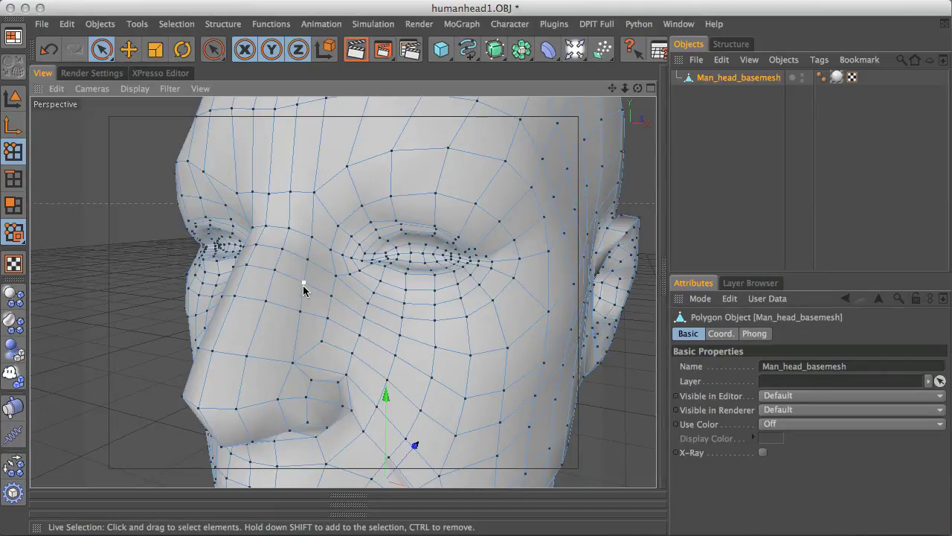
# Detach the Default, Auto Switch and Tweak Mode palette as a floating window and enable Auto Switch Mode
pyautogui.scroll(5, 334, 304)
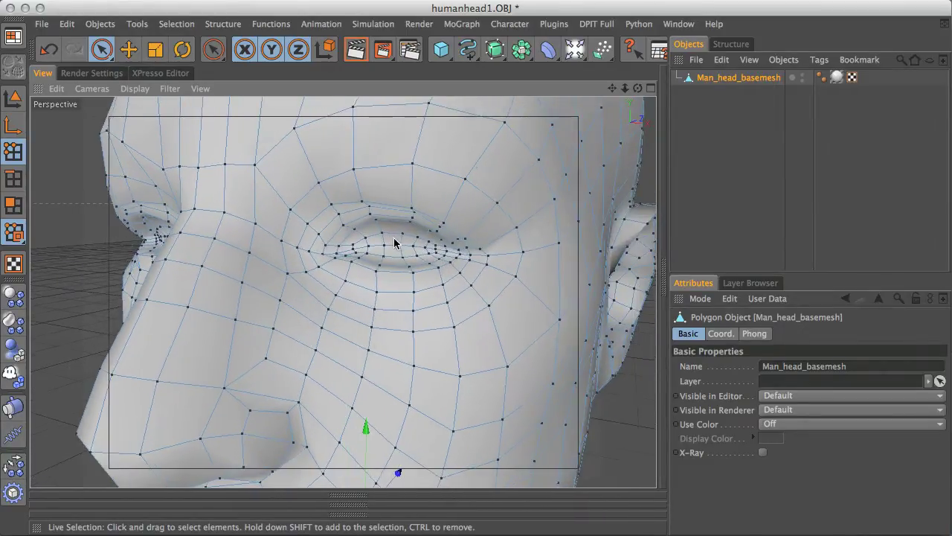
pyautogui.scroll(1, 355, 258)
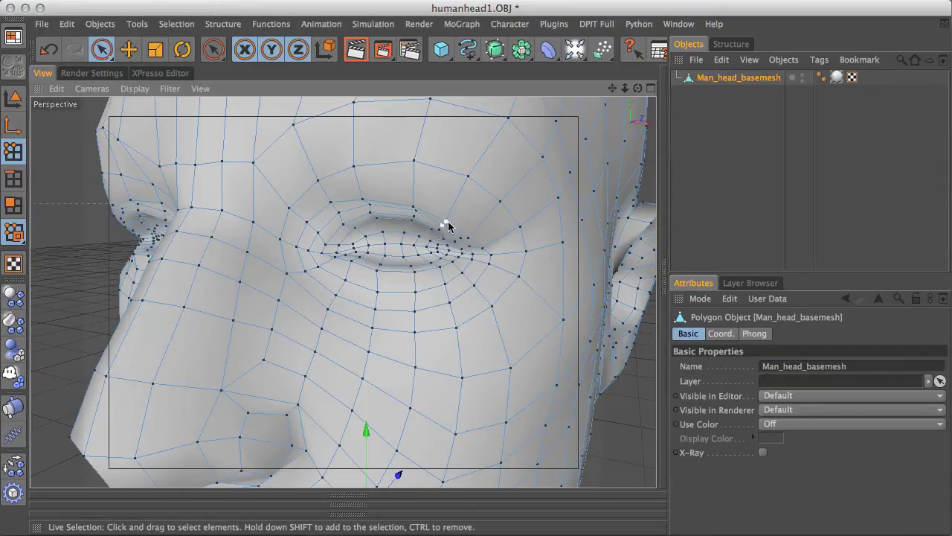
pyautogui.keyDown('alt'); pyautogui.moveTo(474, 209); pyautogui.dragTo(366, 243); pyautogui.keyUp('alt')
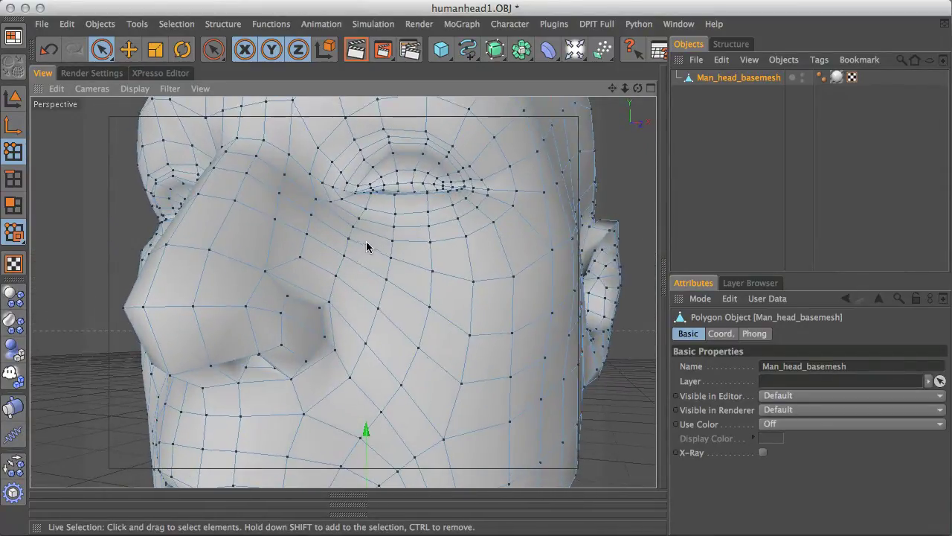
pyautogui.click(19, 238)
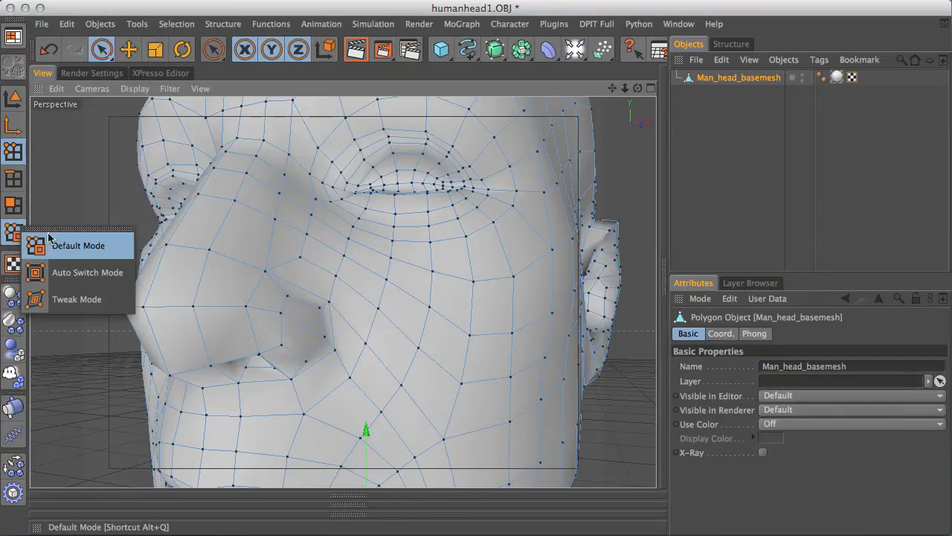
pyautogui.moveTo(49, 233); pyautogui.dragTo(764, 200)
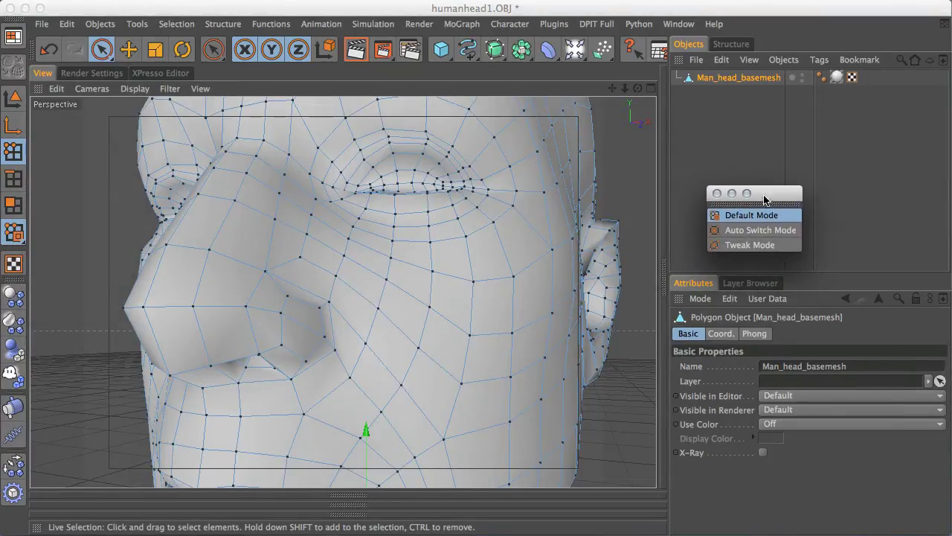
pyautogui.click(777, 232)
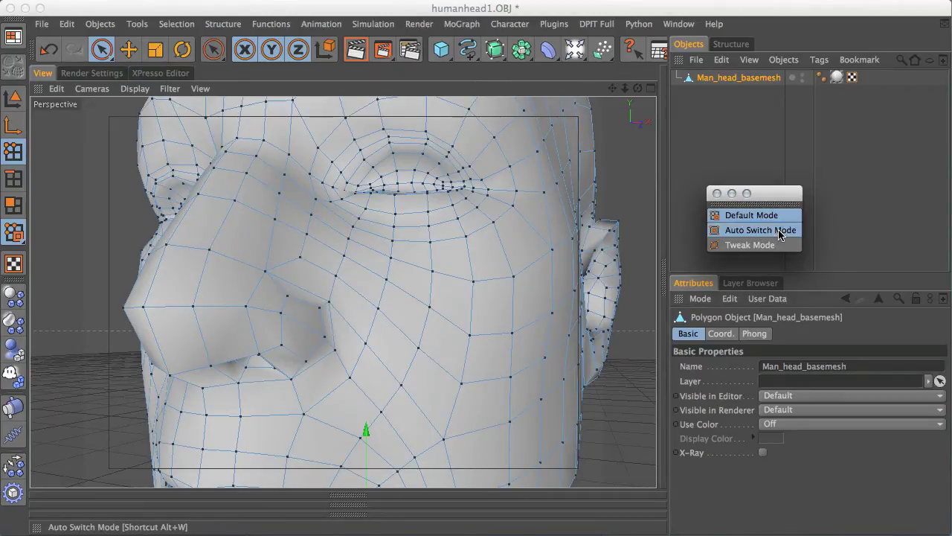
# Starting from polygon mode, select a point on the outer cheek, an edge leading from it and the polygon below, one after another
pyautogui.click(16, 98)
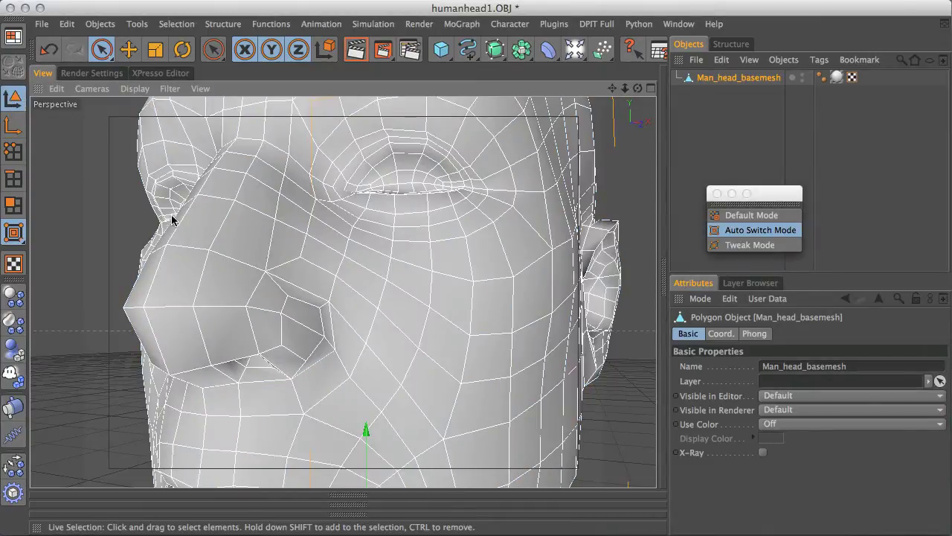
pyautogui.keyDown('alt'); pyautogui.moveTo(401, 220); pyautogui.dragTo(333, 276, button='right'); pyautogui.keyUp('alt')
pyautogui.keyDown('alt'); pyautogui.moveTo(333, 276); pyautogui.dragTo(356, 292); pyautogui.keyUp('alt')
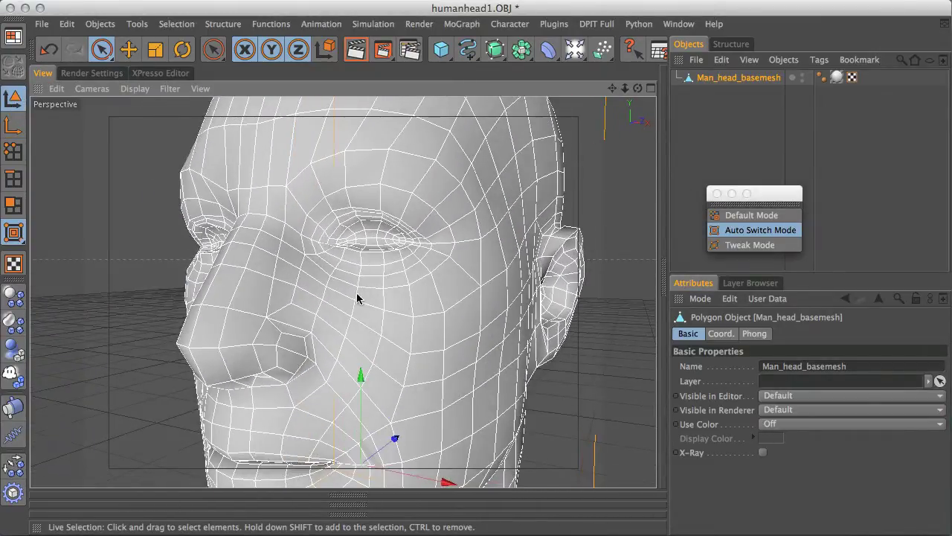
pyautogui.click(13, 206)
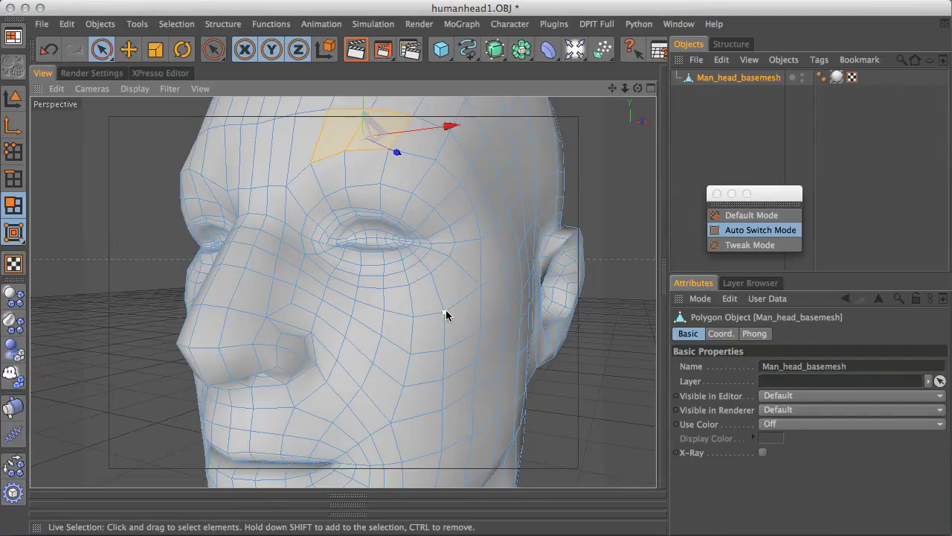
pyautogui.press('Return')
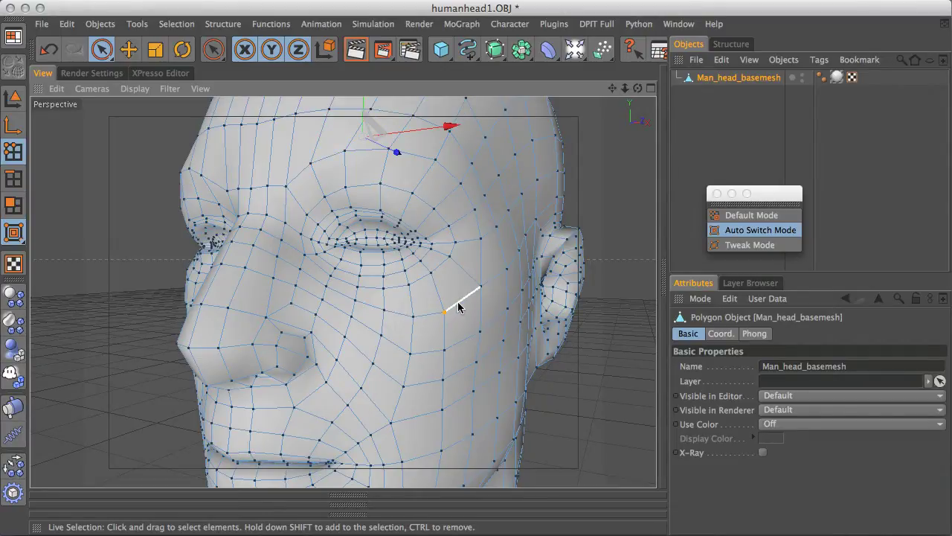
pyautogui.click(461, 301)
pyautogui.click(458, 314)
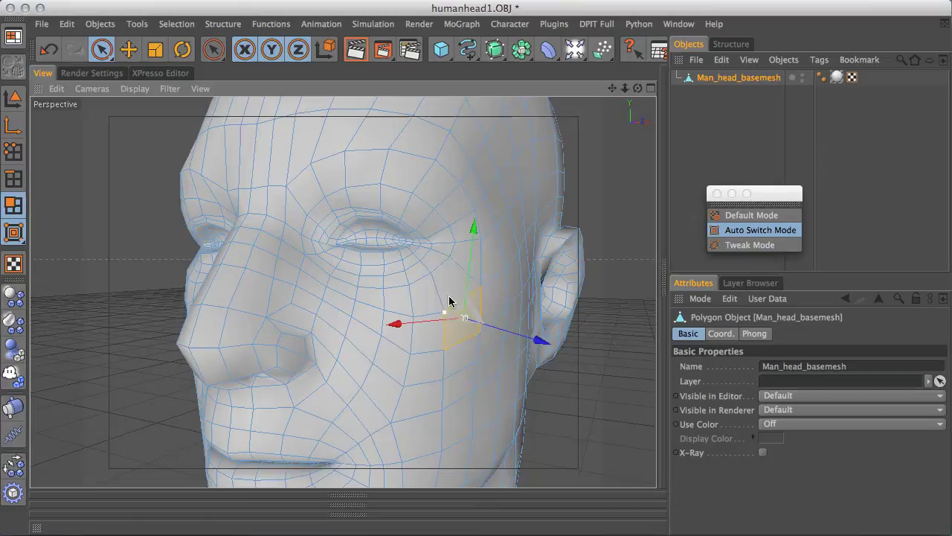
# Select the four edges that meet at a single point on the cheek below the eye
pyautogui.keyDown('alt'); pyautogui.moveTo(338, 312); pyautogui.dragTo(278, 295, button='middle'); pyautogui.keyUp('alt')
pyautogui.keyDown('alt'); pyautogui.moveTo(278, 294); pyautogui.dragTo(744, 114, button='right'); pyautogui.keyUp('alt')
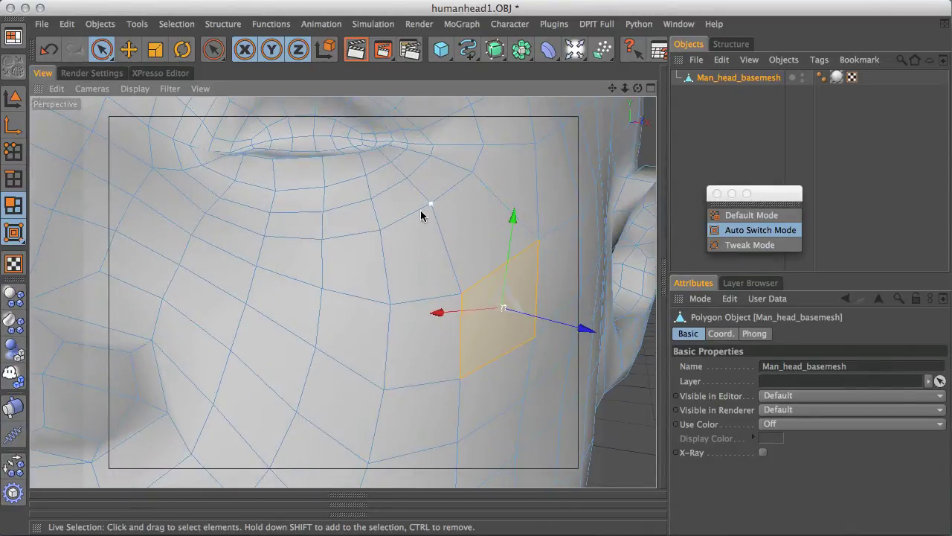
pyautogui.click(358, 299)
pyautogui.keyDown('shift'); pyautogui.click(385, 276); pyautogui.keyUp('shift')
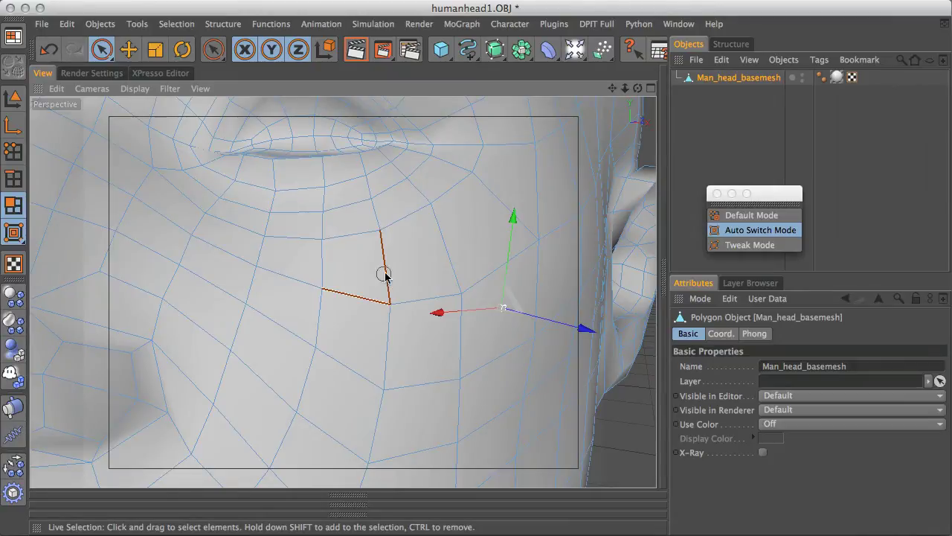
pyautogui.keyDown('shift'); pyautogui.click(418, 291); pyautogui.keyUp('shift')
pyautogui.keyDown('shift'); pyautogui.click(379, 350); pyautogui.keyUp('shift')
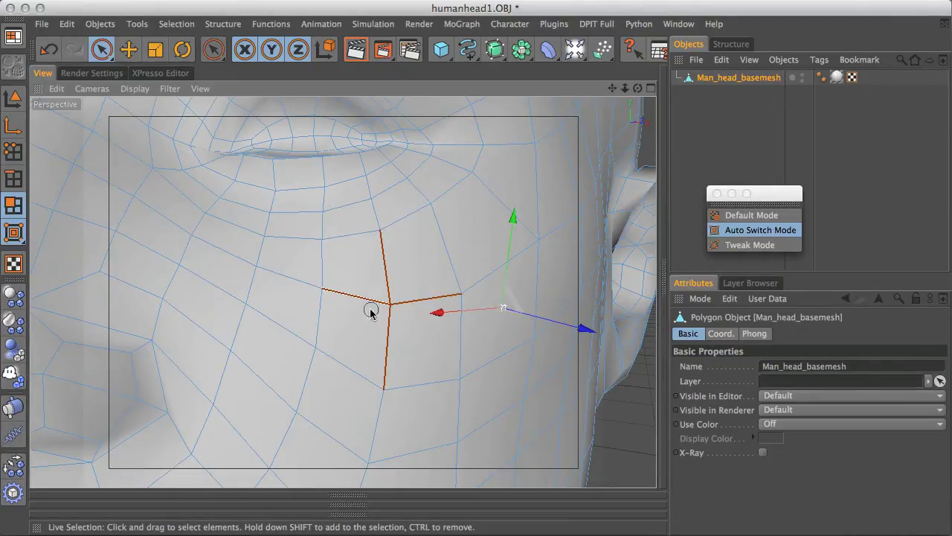
# Replace the edge selection with a polygon selection ending on two adjacent polygons in the middle of the cheek
pyautogui.click(497, 233)
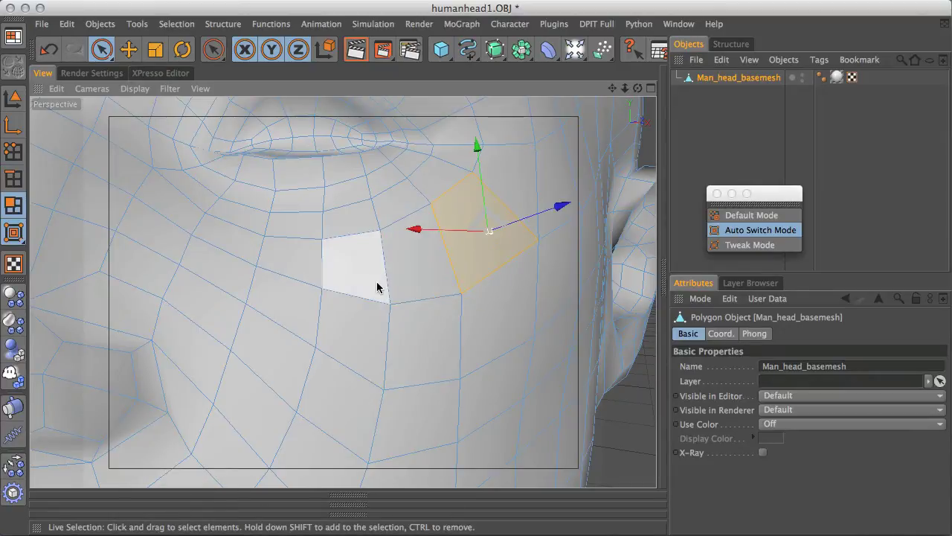
pyautogui.click(364, 319)
pyautogui.keyDown('shift'); pyautogui.click(409, 339); pyautogui.keyUp('shift')
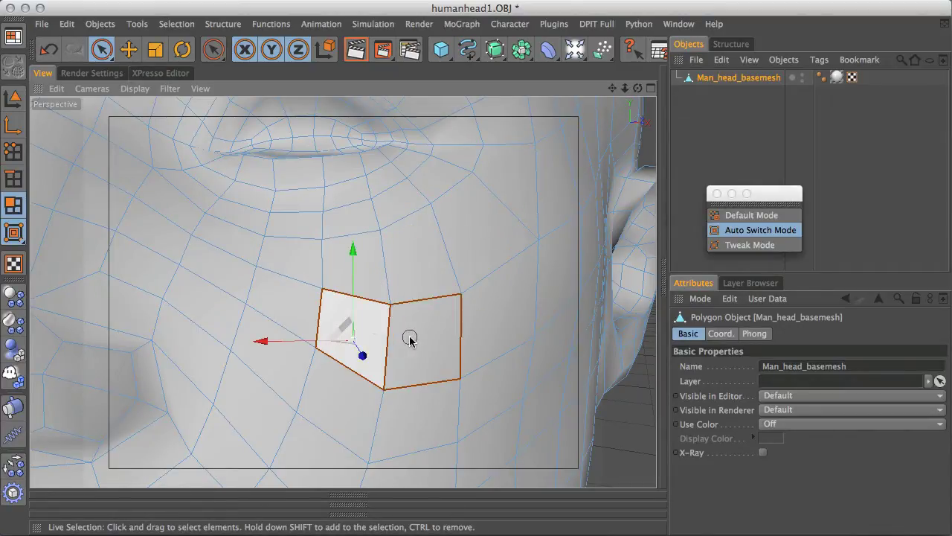
# Extend the polygon selection across the neighbouring cheek polygons, and replace it with a single selected point in the middle of the cheek
pyautogui.keyDown('shift'); pyautogui.click(408, 286); pyautogui.keyUp('shift')
pyautogui.moveTo(394, 269)
pyautogui.keyDown('shift'); pyautogui.mouseDown()
pyautogui.moveTo(376, 326)
pyautogui.moveTo(491, 319)
pyautogui.moveTo(462, 256)
pyautogui.moveTo(532, 277)
pyautogui.moveTo(511, 279)
pyautogui.mouseUp(); pyautogui.keyUp('shift')
pyautogui.press('super+z')
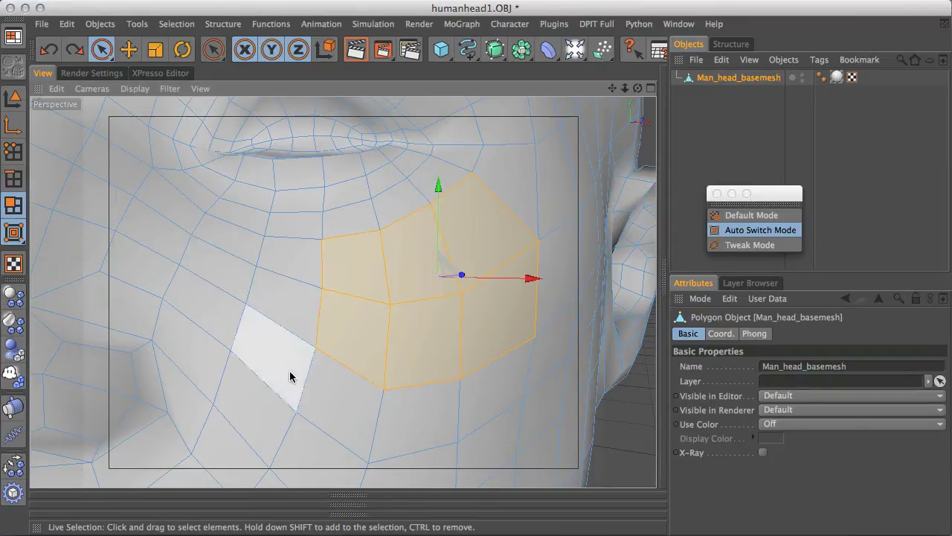
pyautogui.click(229, 350)
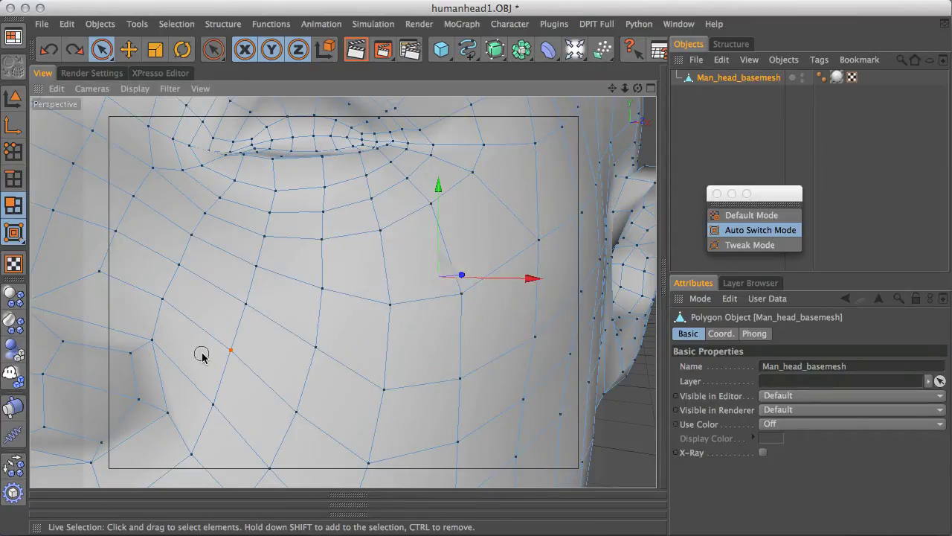
pyautogui.click(390, 304)
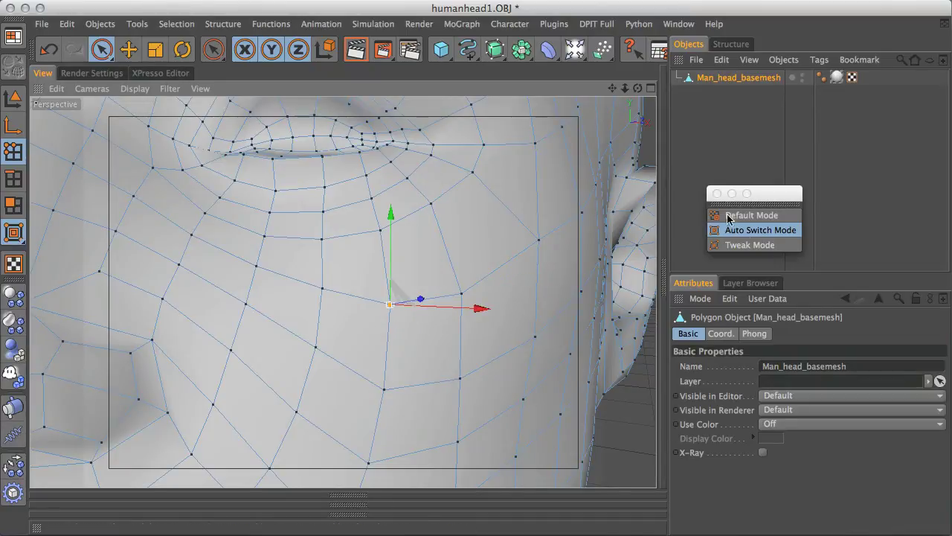
# Enable Tweak Mode and use the Move tool to shift an edge on the outer cheek slightly outward
pyautogui.click(772, 245)
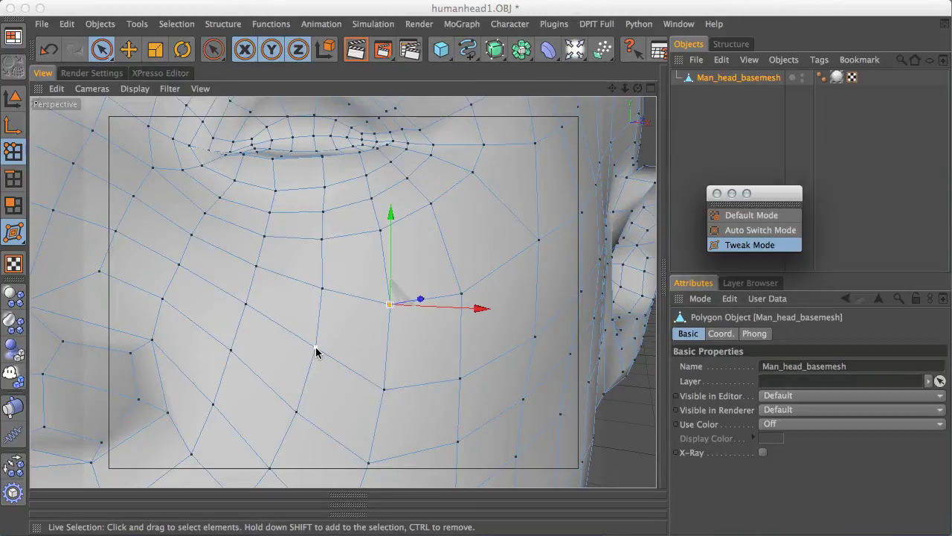
pyautogui.moveTo(314, 347); pyautogui.dragTo(302, 344)
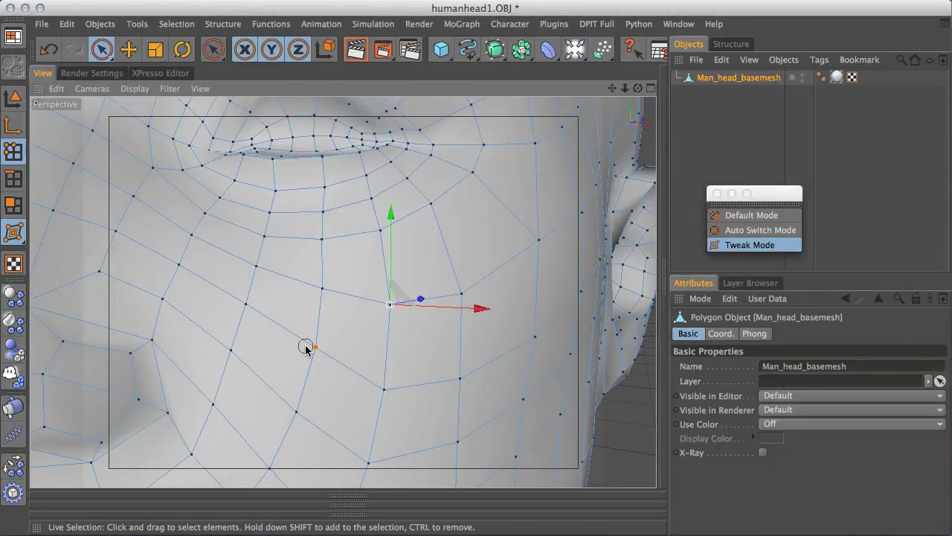
pyautogui.press('e')
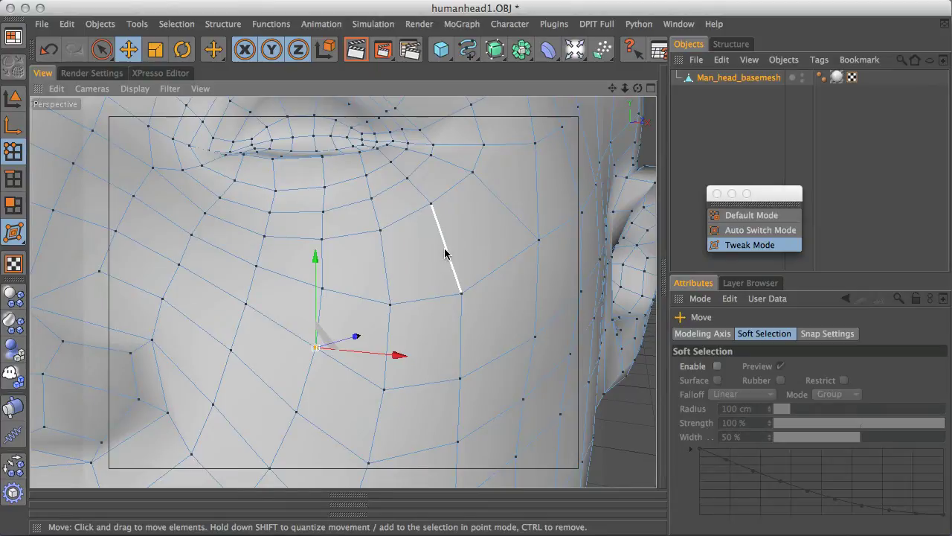
pyautogui.moveTo(445, 254)
pyautogui.mouseDown()
pyautogui.moveTo(476, 253)
pyautogui.moveTo(489, 269)
pyautogui.moveTo(449, 266)
pyautogui.moveTo(488, 255)
pyautogui.moveTo(463, 256)
pyautogui.mouseUp()
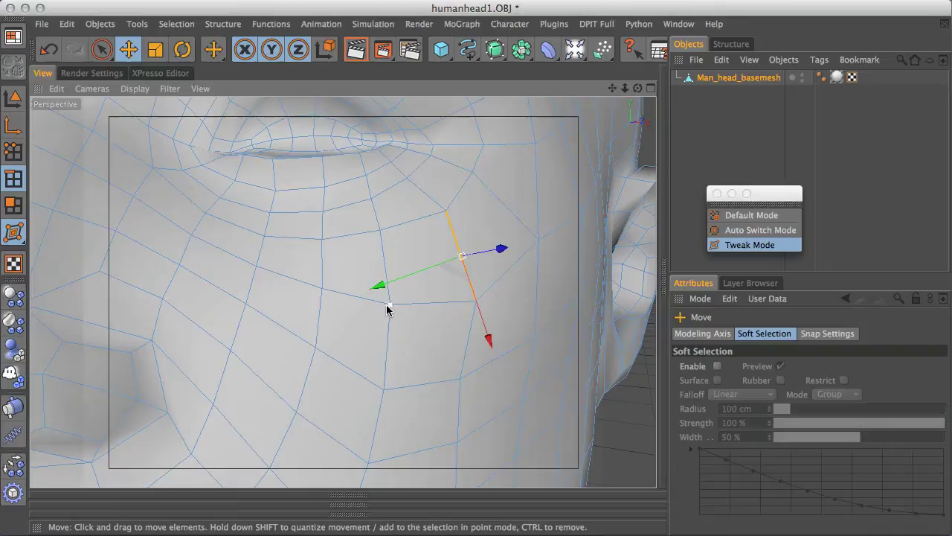
# Move three points running down the middle of the cheek slightly inward toward the nose
pyautogui.moveTo(388, 308); pyautogui.dragTo(372, 313)
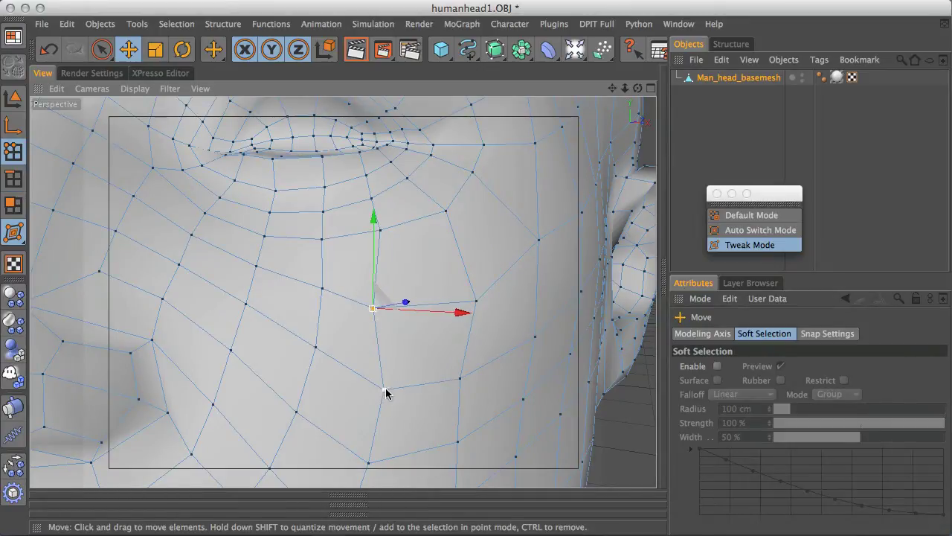
pyautogui.moveTo(387, 393); pyautogui.dragTo(361, 388)
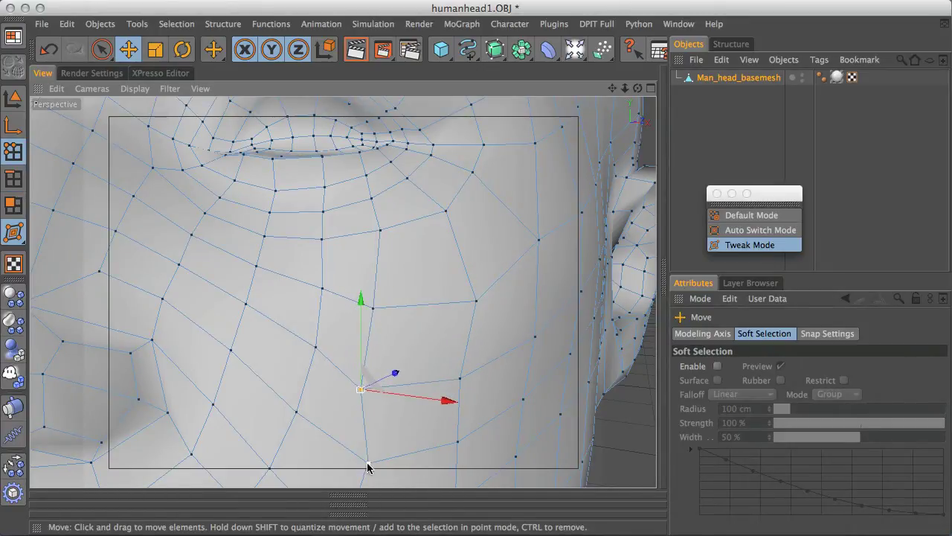
pyautogui.moveTo(367, 462); pyautogui.dragTo(334, 448)
# Move the column of cheek points beside the mouth corner slightly forward, from above the mouth down to the jaw
pyautogui.keyDown('alt'); pyautogui.moveTo(296, 408); pyautogui.dragTo(401, 282); pyautogui.keyUp('alt')
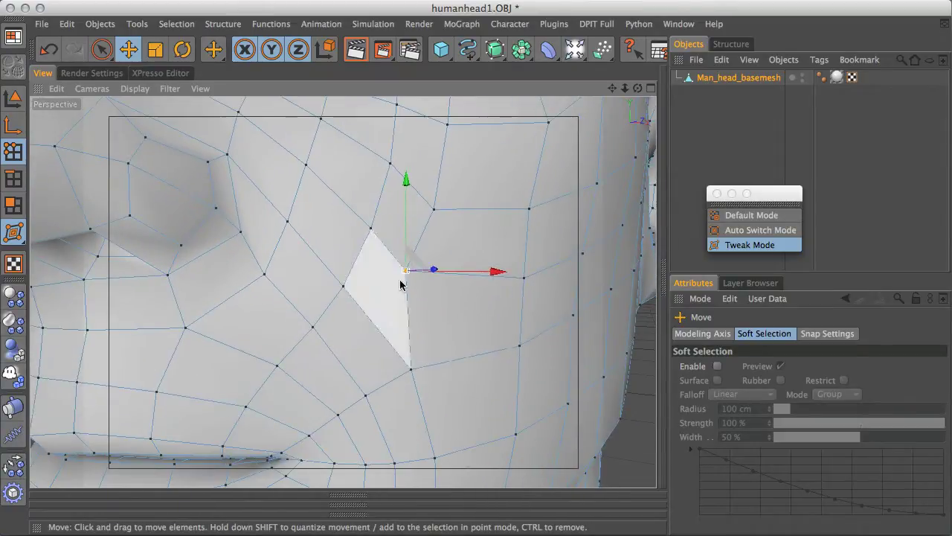
pyautogui.keyDown('alt'); pyautogui.moveTo(468, 290); pyautogui.dragTo(193, 390, button='right'); pyautogui.keyUp('alt')
pyautogui.moveTo(379, 333); pyautogui.dragTo(368, 333)
pyautogui.moveTo(392, 378); pyautogui.dragTo(382, 378)
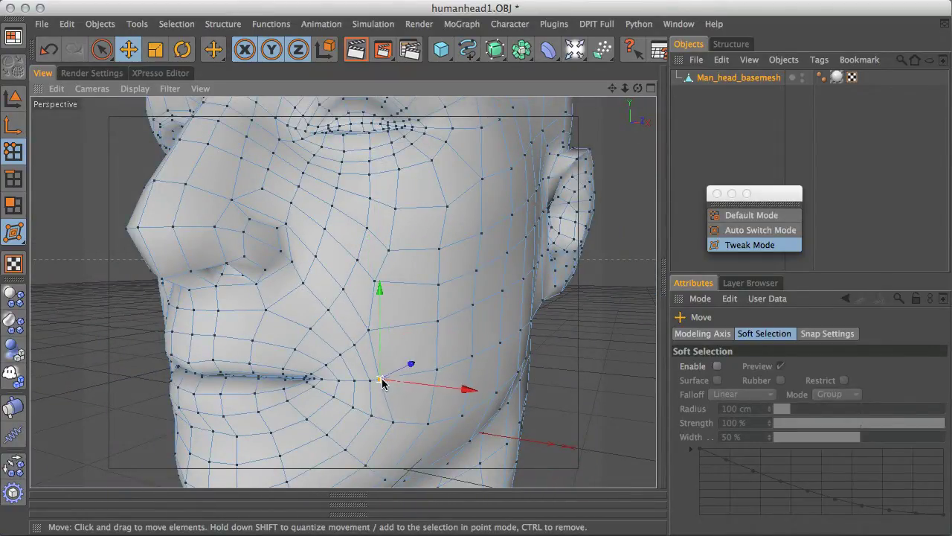
pyautogui.moveTo(394, 422); pyautogui.dragTo(379, 421)
pyautogui.moveTo(366, 465); pyautogui.dragTo(356, 462)
# From a front view of the face, pull the points along the outer cheek contour down to mouth level slightly inward
pyautogui.keyDown('alt'); pyautogui.moveTo(512, 233); pyautogui.dragTo(257, 232); pyautogui.keyUp('alt')
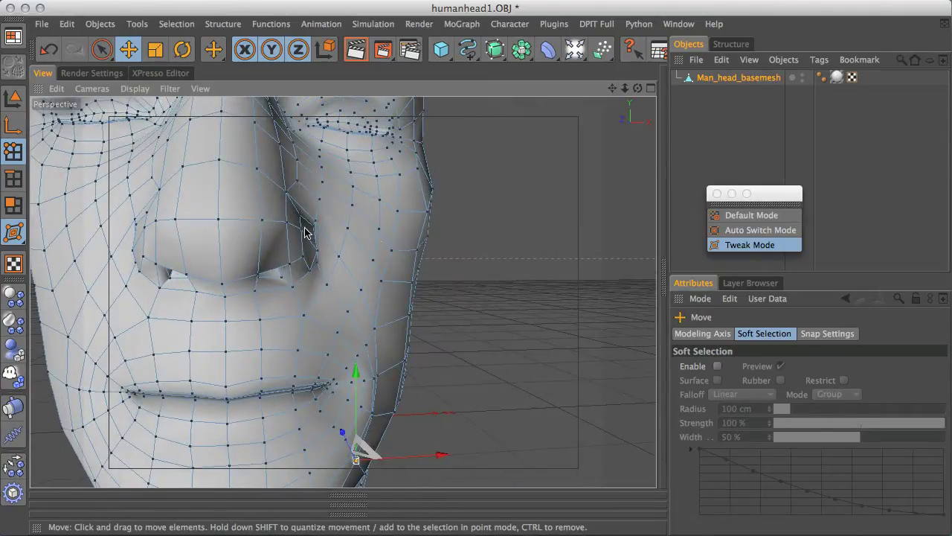
pyautogui.click(401, 283)
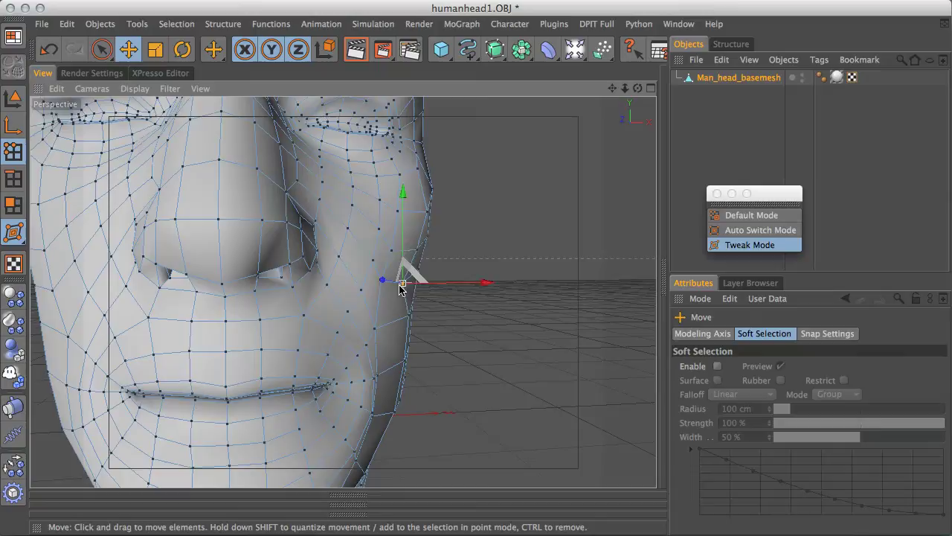
pyautogui.moveTo(408, 319); pyautogui.dragTo(395, 366)
pyautogui.moveTo(392, 415); pyautogui.dragTo(382, 414)
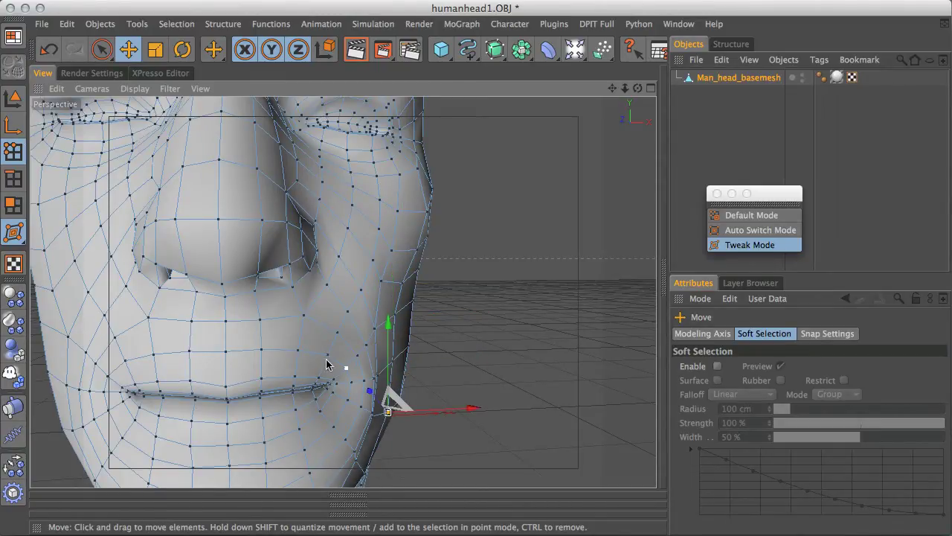
# Raise an edge on the outer cheek and adjust the neighbouring edges running from the cheek toward the nose
pyautogui.keyDown('alt'); pyautogui.moveTo(293, 290); pyautogui.dragTo(289, 263); pyautogui.keyUp('alt')
pyautogui.keyDown('alt'); pyautogui.moveTo(289, 264); pyautogui.dragTo(863, 56, button='right'); pyautogui.keyUp('alt')
pyautogui.keyDown('alt'); pyautogui.moveTo(483, 232); pyautogui.dragTo(223, 333, button='right'); pyautogui.keyUp('alt')
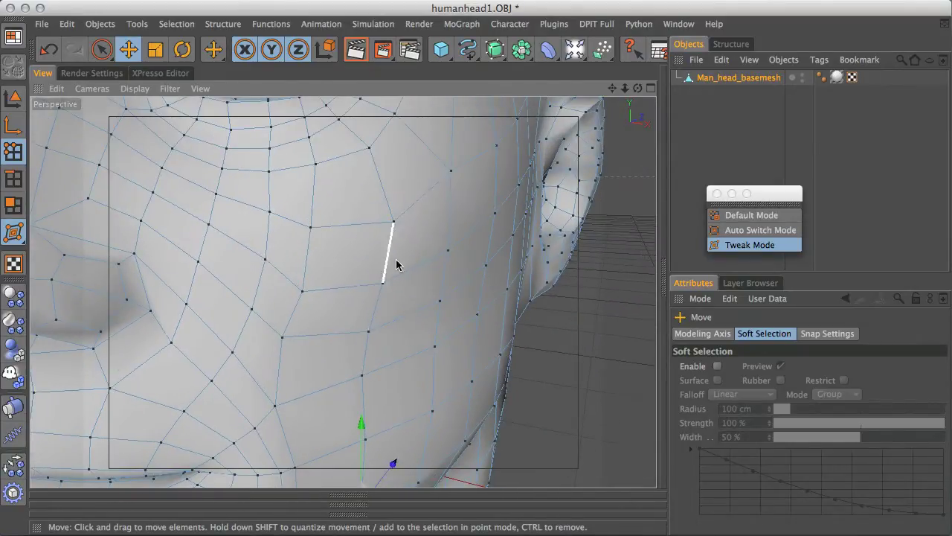
pyautogui.moveTo(403, 315); pyautogui.dragTo(406, 293)
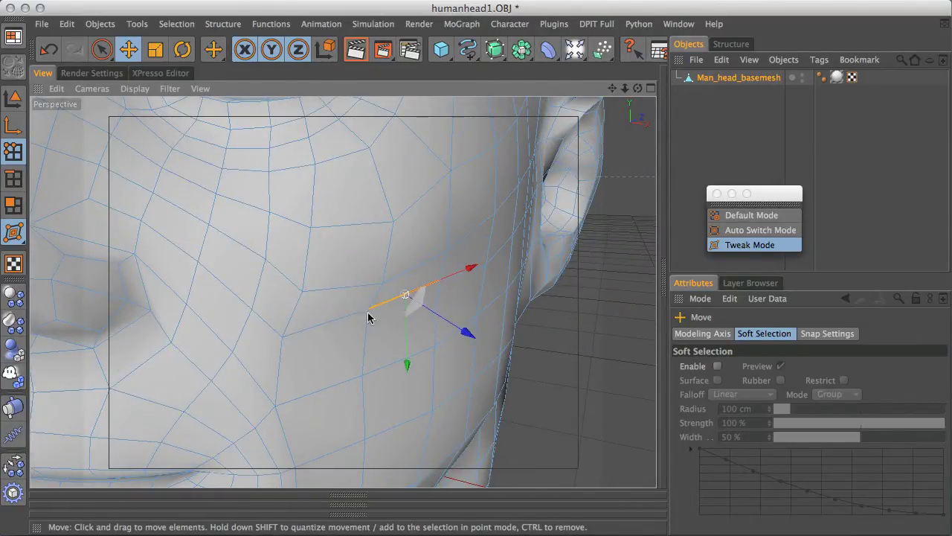
pyautogui.click(312, 331)
pyautogui.click(265, 296)
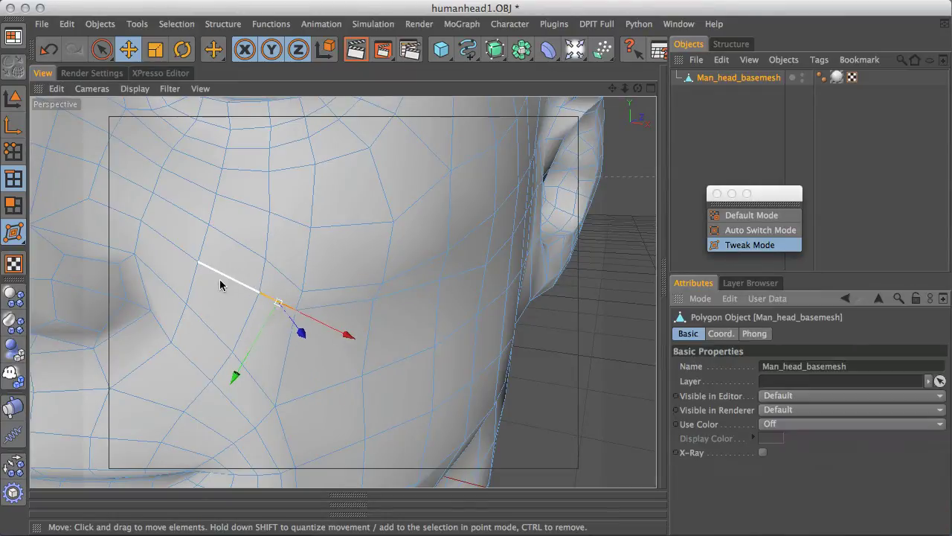
pyautogui.moveTo(220, 285); pyautogui.dragTo(253, 262)
# Reposition the cheek points just behind the nostril from a side view of the head
pyautogui.keyDown('alt'); pyautogui.moveTo(230, 297); pyautogui.dragTo(357, 246); pyautogui.keyUp('alt')
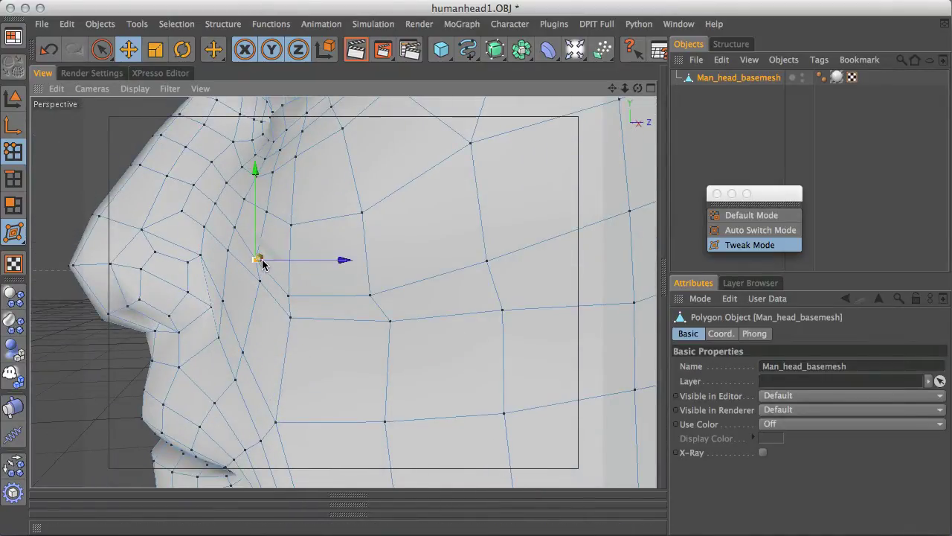
pyautogui.moveTo(257, 261); pyautogui.dragTo(293, 331)
pyautogui.doubleClick(256, 286)
pyautogui.click(242, 324)
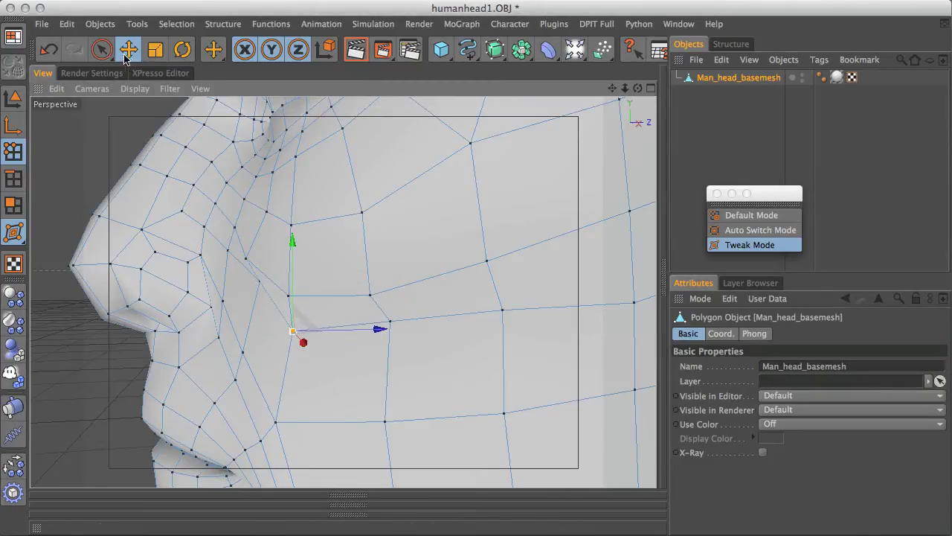
# Move an upper cheek point forward along its Z axis and reposition the points around it to reshape the cheekbone
pyautogui.click(362, 212)
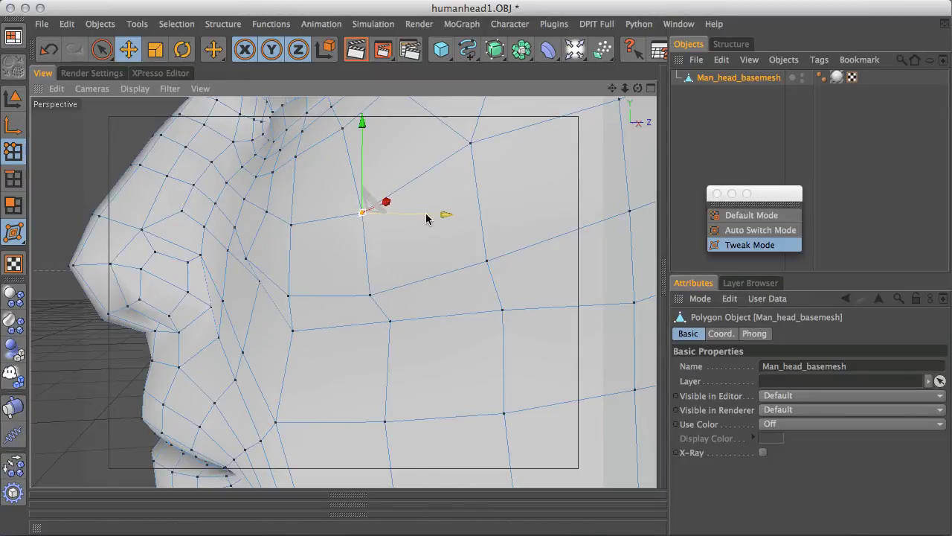
pyautogui.moveTo(426, 218)
pyautogui.mouseDown()
pyautogui.moveTo(415, 217)
pyautogui.moveTo(440, 217)
pyautogui.moveTo(414, 217)
pyautogui.mouseUp()
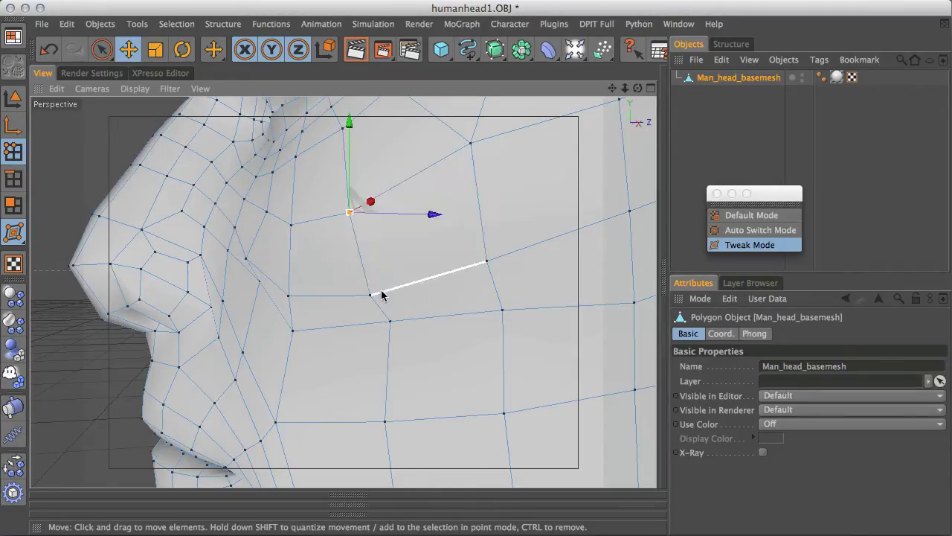
pyautogui.moveTo(381, 295)
pyautogui.keyDown('alt'); pyautogui.mouseDown()
pyautogui.moveTo(191, 201)
pyautogui.moveTo(385, 281)
pyautogui.mouseUp(); pyautogui.keyUp('alt')
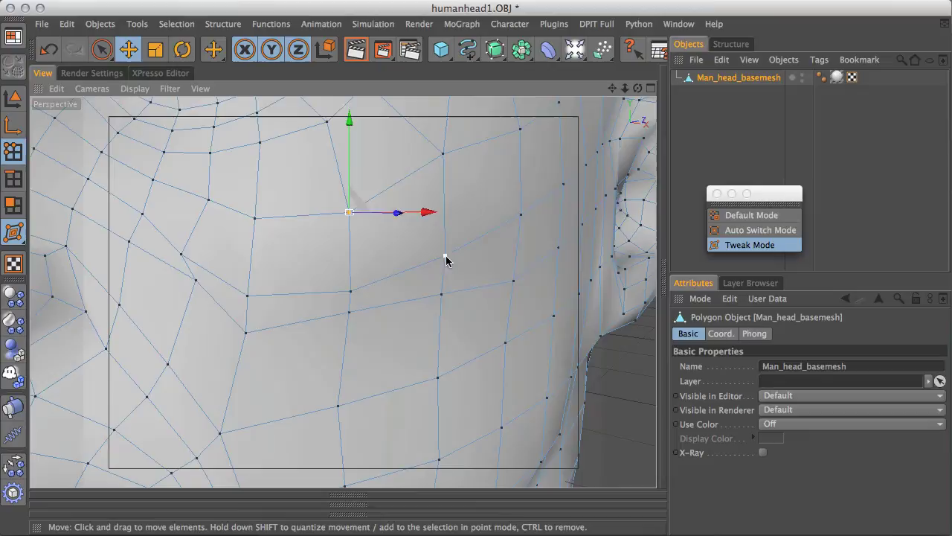
pyautogui.moveTo(445, 262)
pyautogui.mouseDown()
pyautogui.moveTo(491, 264)
pyautogui.moveTo(453, 264)
pyautogui.moveTo(461, 263)
pyautogui.mouseUp()
pyautogui.moveTo(352, 290)
pyautogui.mouseDown()
pyautogui.moveTo(359, 276)
pyautogui.moveTo(347, 290)
pyautogui.moveTo(476, 232)
pyautogui.moveTo(363, 291)
pyautogui.mouseUp()
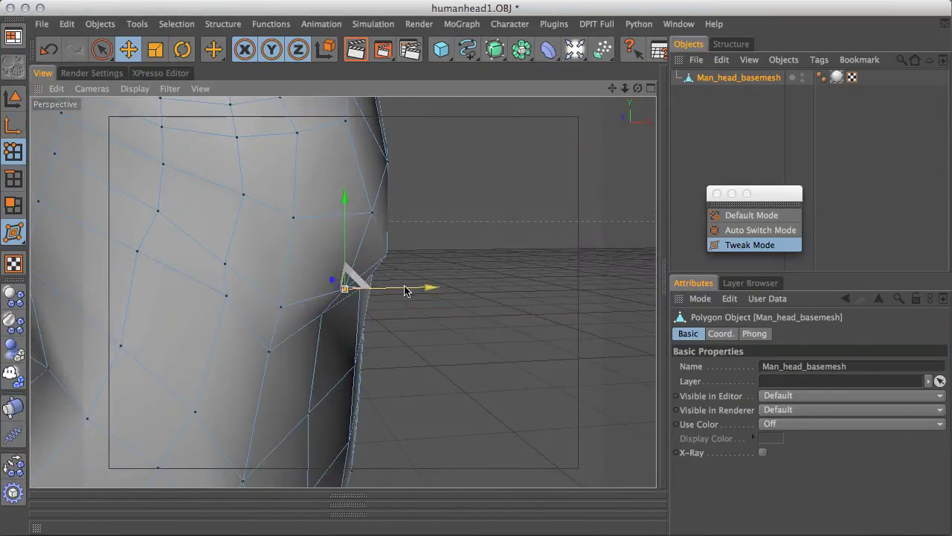
pyautogui.click(277, 300)
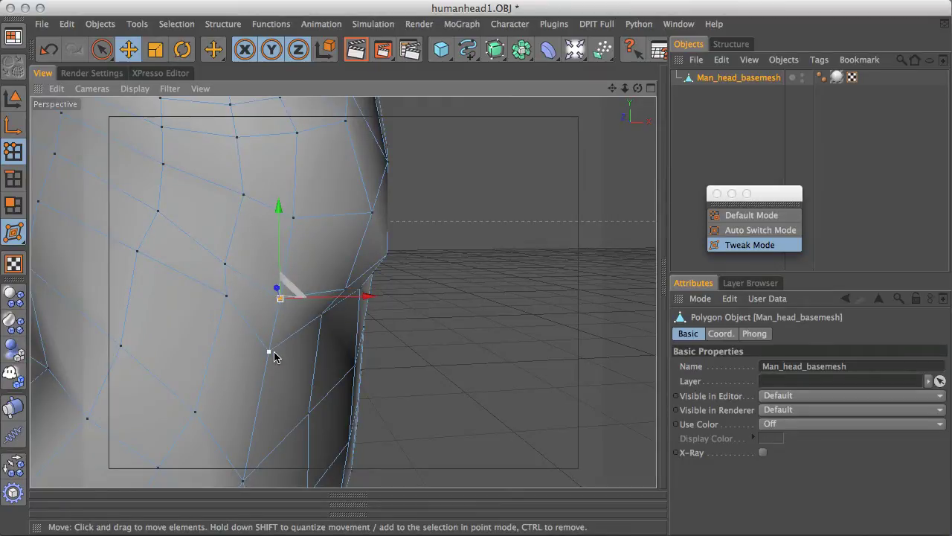
# Enable Auto Switch Mode, nudge the selected cheek point and switch from point to polygon selection
pyautogui.click(780, 235)
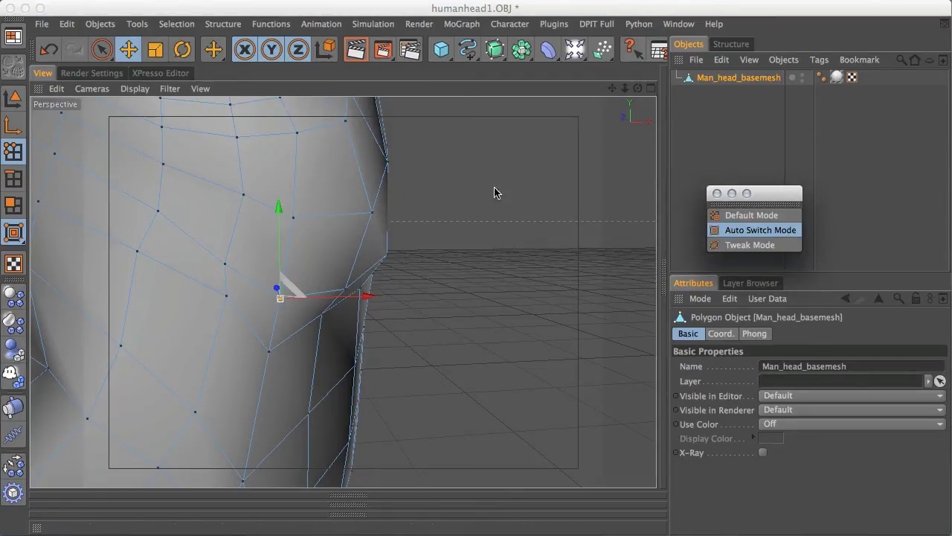
pyautogui.moveTo(372, 216)
pyautogui.mouseDown()
pyautogui.moveTo(384, 217)
pyautogui.moveTo(371, 216)
pyautogui.mouseUp()
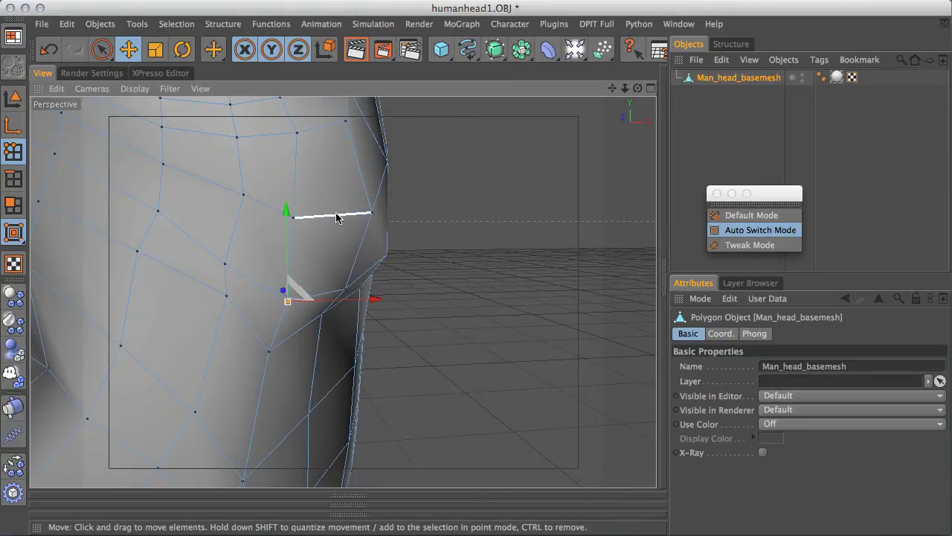
pyautogui.moveTo(292, 167)
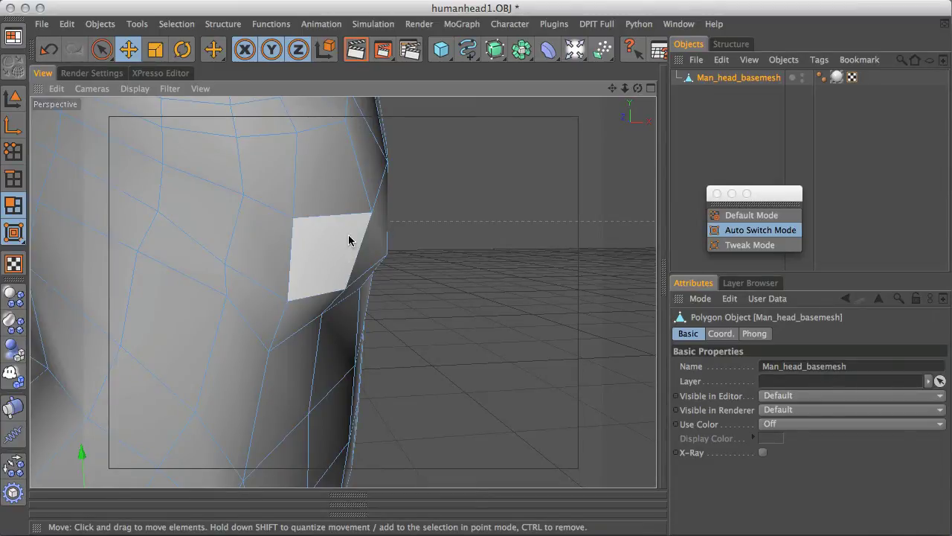
# Enable Default Mode and select a single polygon on the cheek beside the nose
pyautogui.keyDown('alt'); pyautogui.moveTo(387, 233); pyautogui.dragTo(340, 241, button='right'); pyautogui.keyUp('alt')
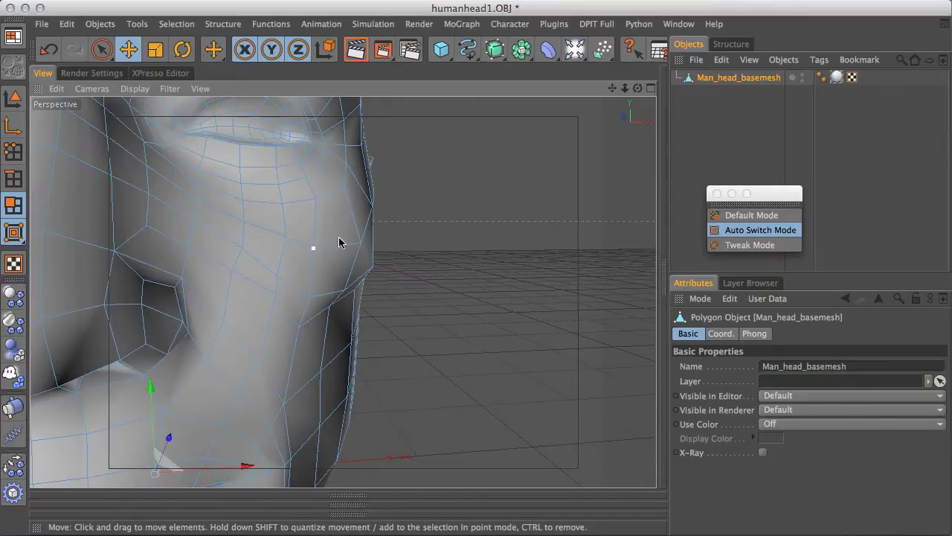
pyautogui.click(725, 213)
pyautogui.keyDown('alt'); pyautogui.moveTo(251, 287); pyautogui.dragTo(382, 255); pyautogui.keyUp('alt')
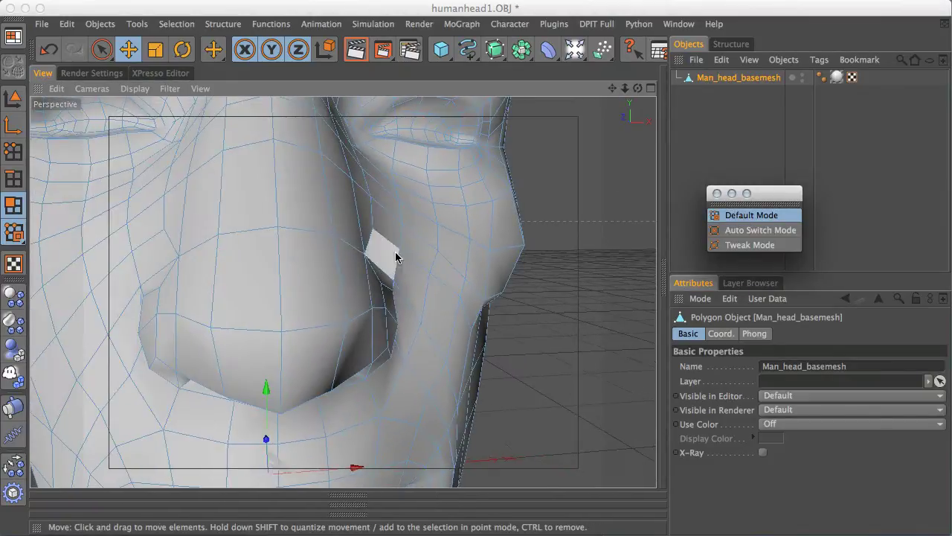
pyautogui.click(421, 259)
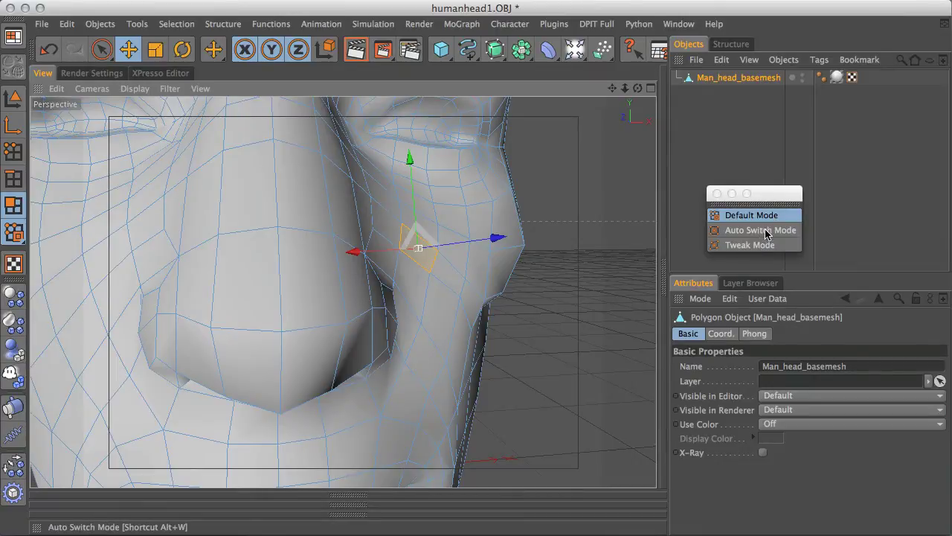
# Enable Tweak Mode, activate the Loop Selection tool and return to the Live Selection tool
pyautogui.click(752, 230)
pyautogui.click(750, 245)
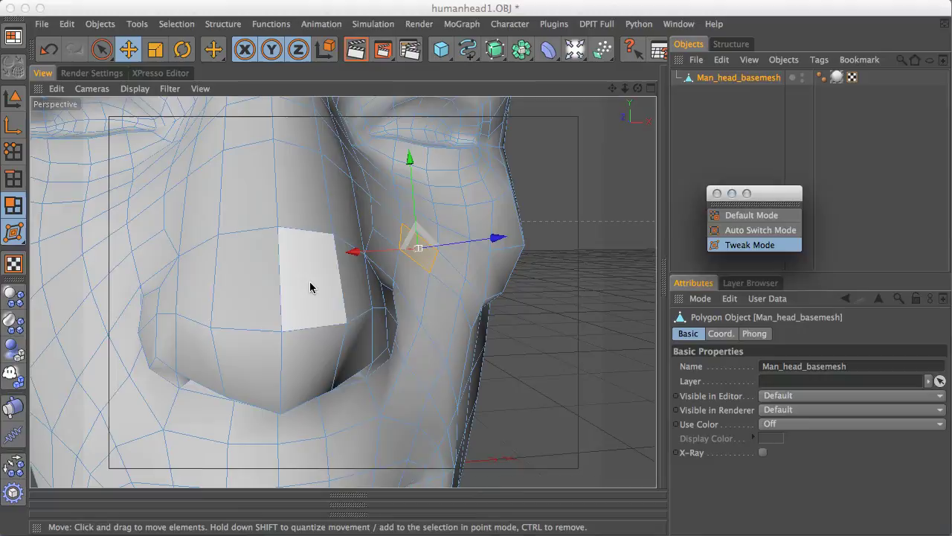
pyautogui.press('u')
pyautogui.press('l')
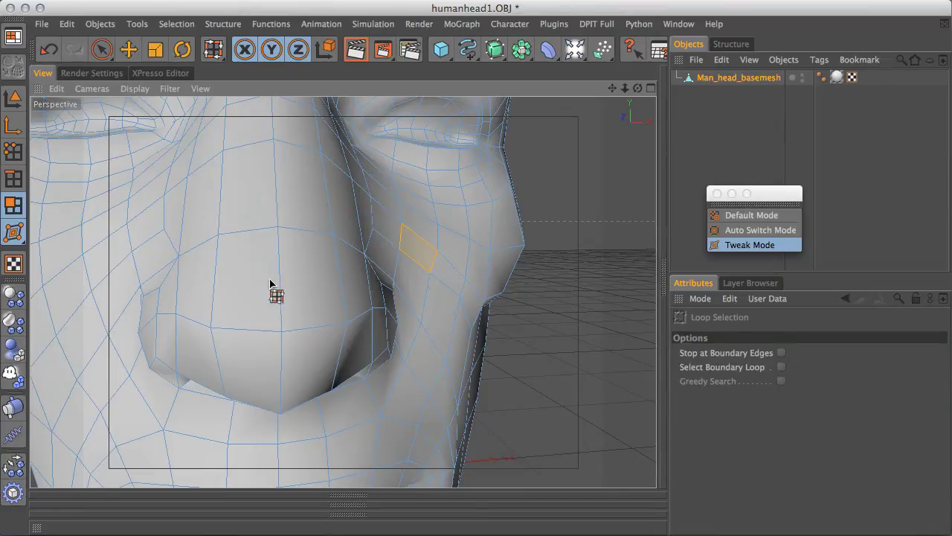
pyautogui.click(101, 49)
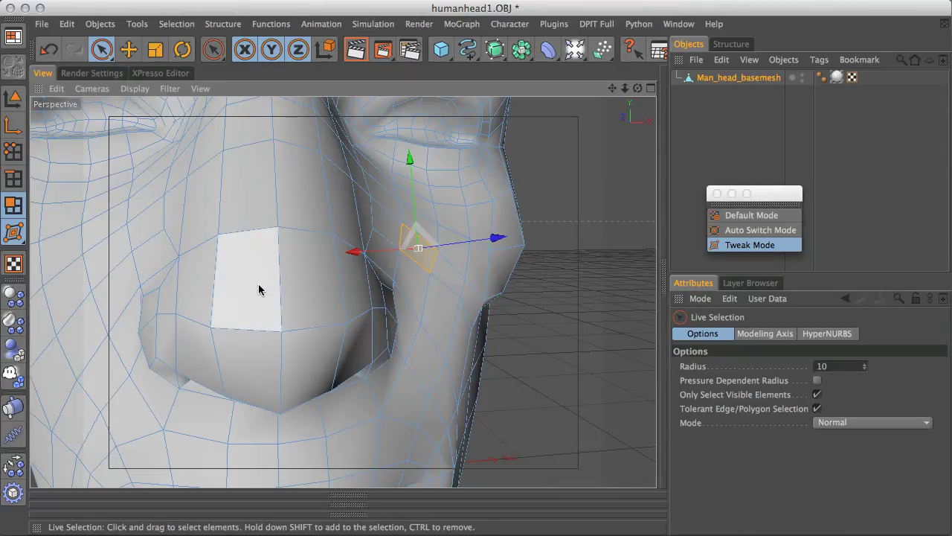
# Toggle from Live Selection to Loop Selection and back, and select a polygon on the front of the nose
pyautogui.press('u')
pyautogui.press('l')
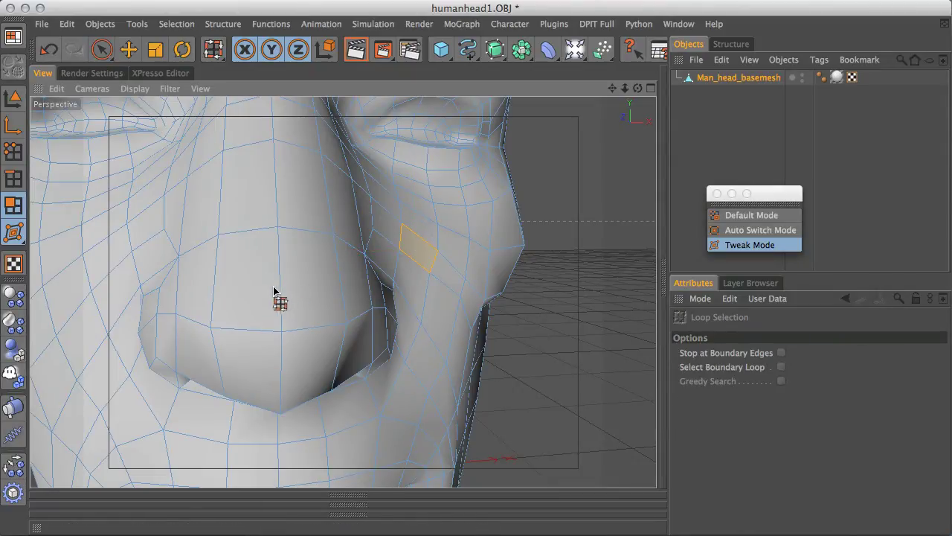
pyautogui.press('space')
pyautogui.click(257, 291)
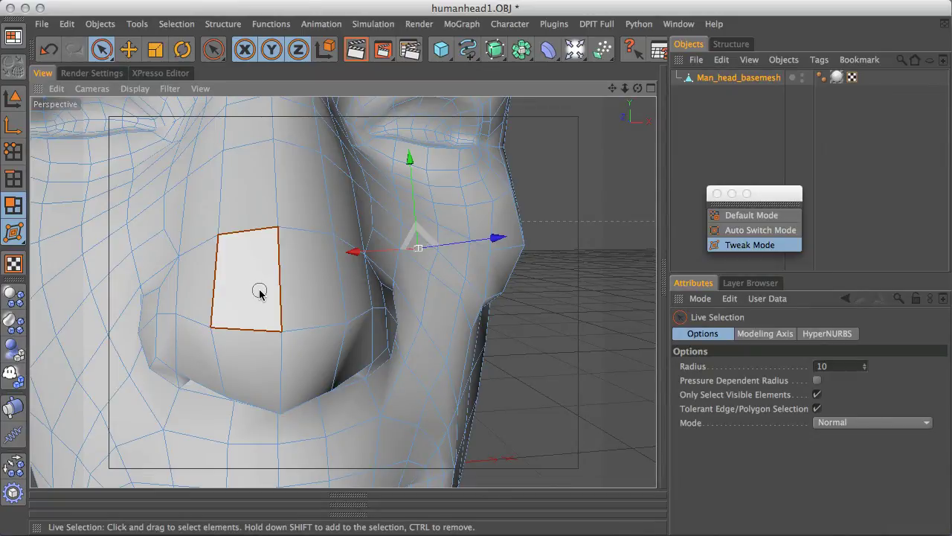
# Add the two neighbouring polygons across the nose to the selection and activate the Loop Selection tool
pyautogui.keyDown('shift'); pyautogui.click(290, 291); pyautogui.keyUp('shift')
pyautogui.keyDown('shift'); pyautogui.click(347, 289); pyautogui.keyUp('shift')
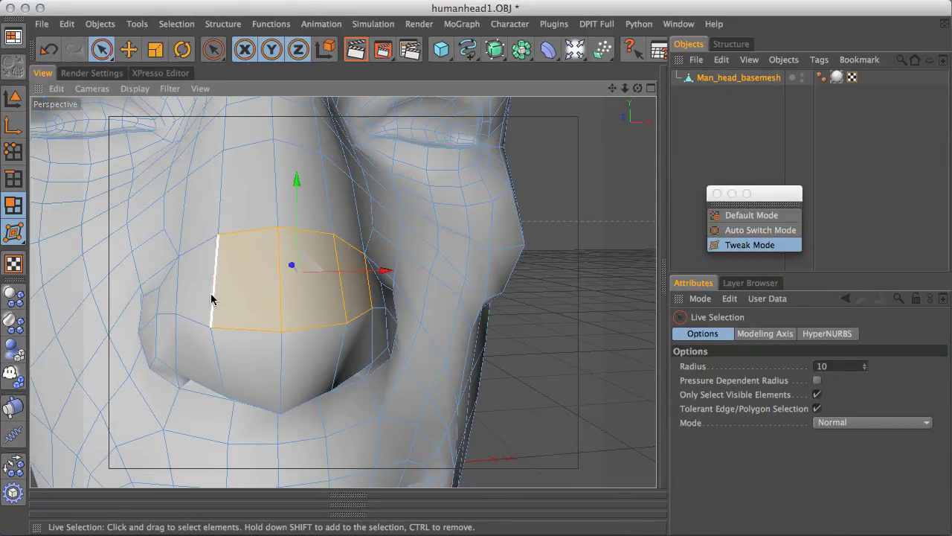
pyautogui.press('u')
pyautogui.press('l')
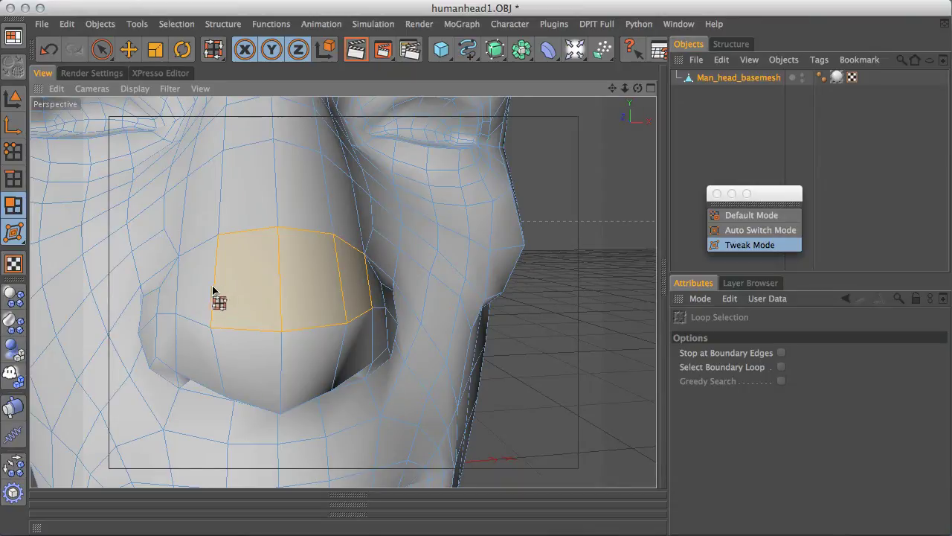
# In Auto Switch Mode, select the upper and lower edges of the nose polygon with Live Selection and toggle to Loop Selection
pyautogui.click(752, 229)
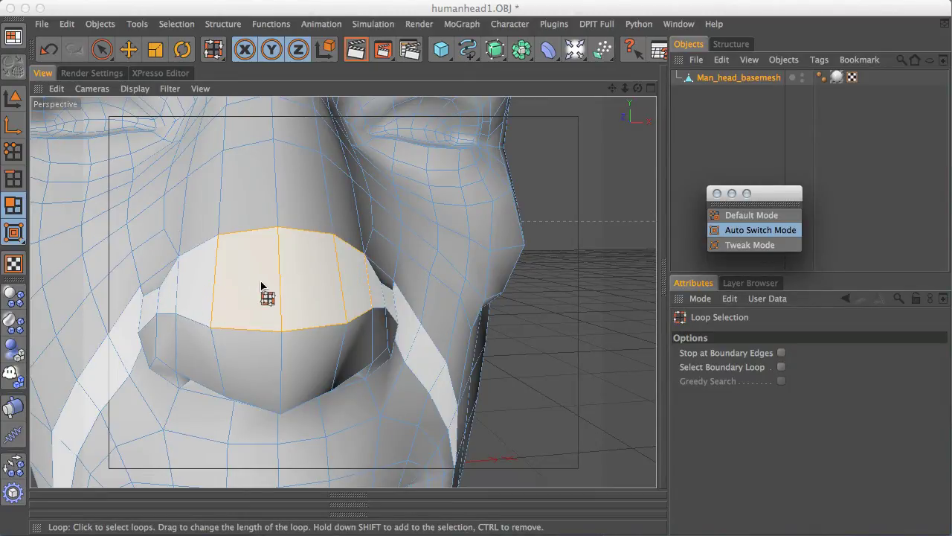
pyautogui.press('space')
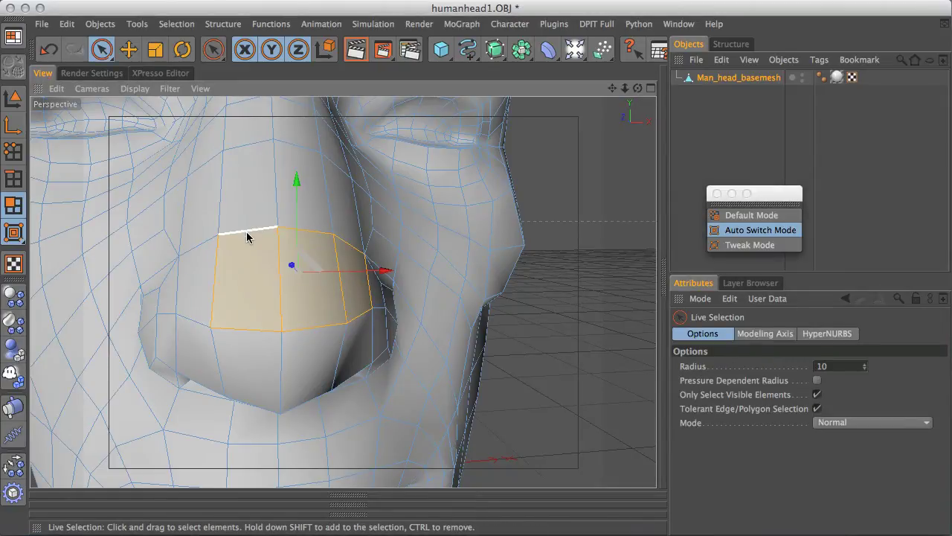
pyautogui.click(247, 235)
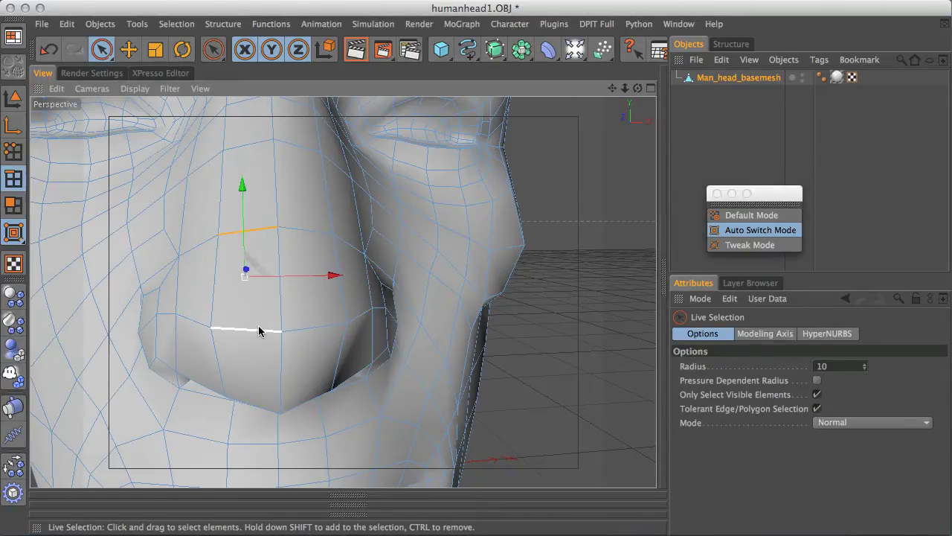
pyautogui.press('space')
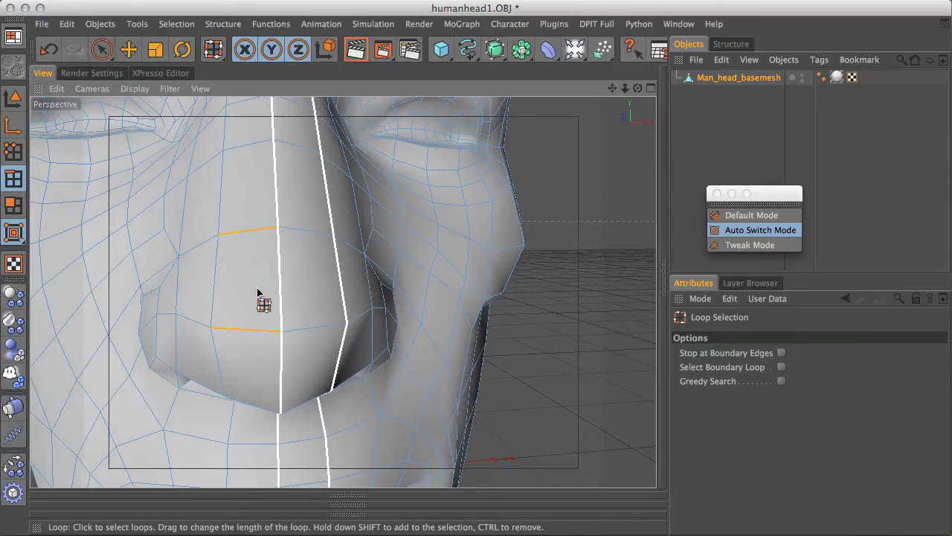
# Select the point on the nose's centre line with Live Selection, and toggle to Loop Selection and back
pyautogui.press('space')
pyautogui.click(278, 230)
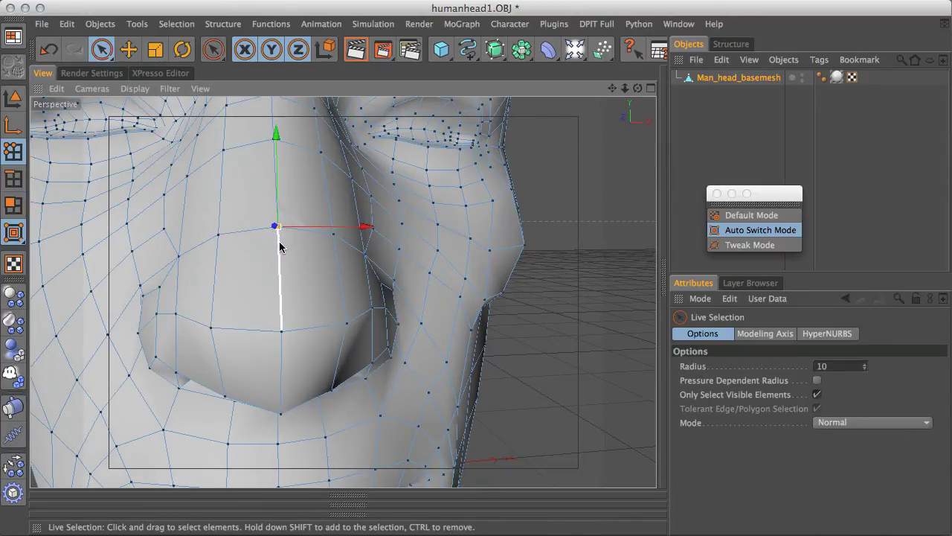
pyautogui.press('space')
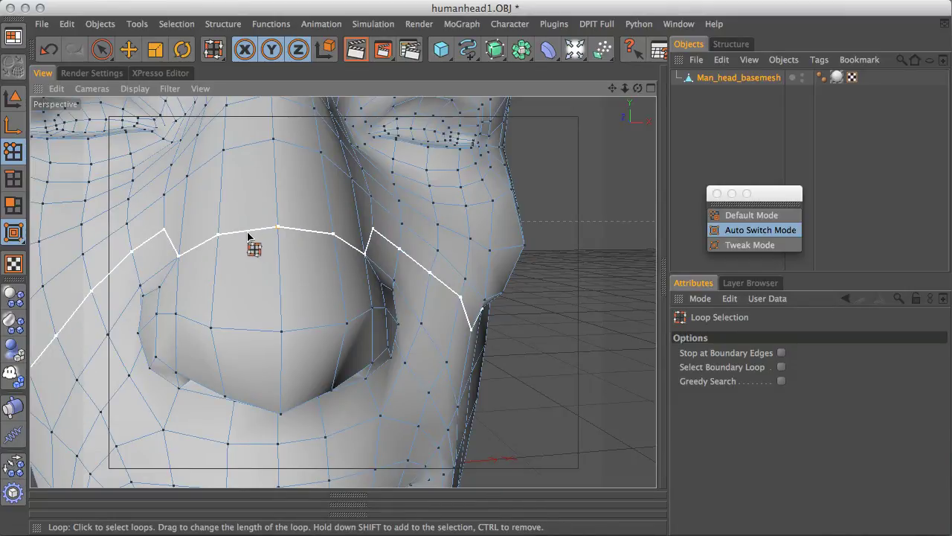
pyautogui.press('space')
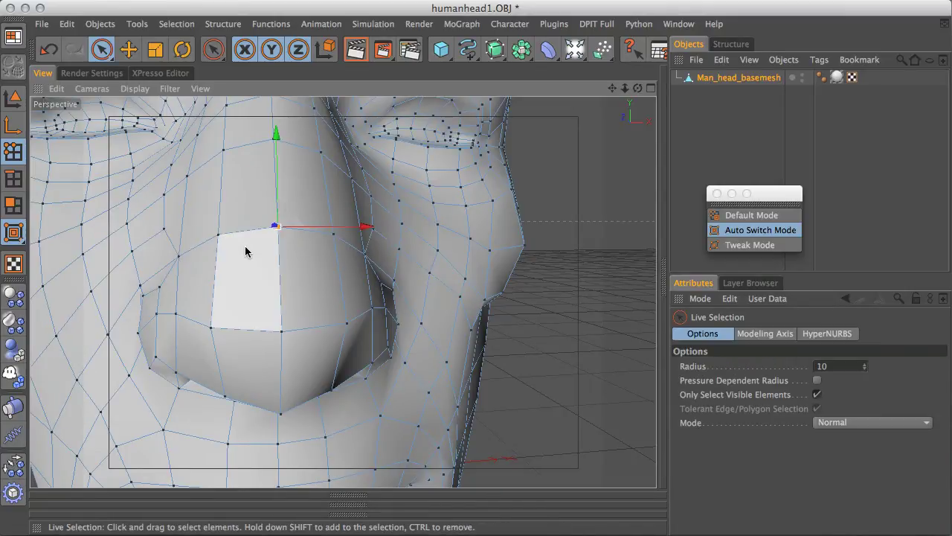
# Select the horizontal edge across the nose and switch to Loop Selection to preview the edge loop running through it
pyautogui.click(250, 234)
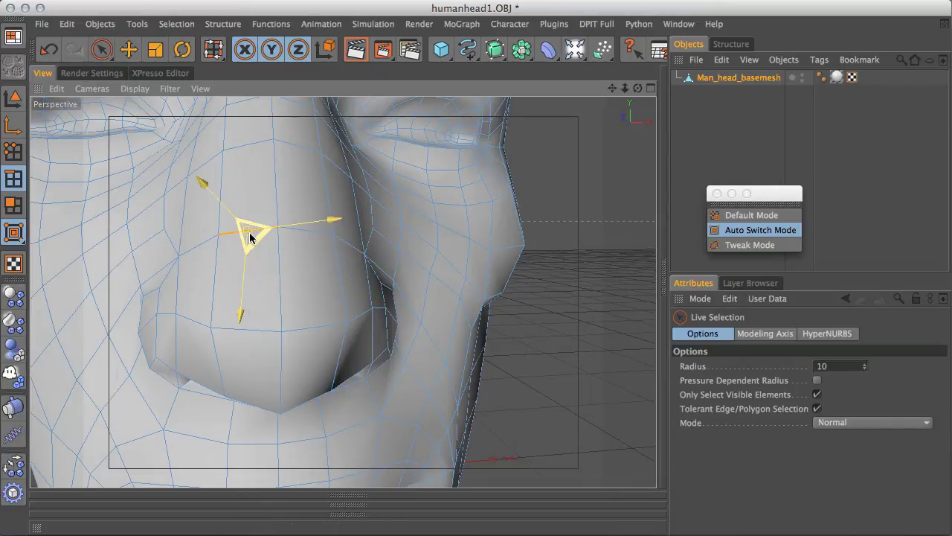
pyautogui.press('space')
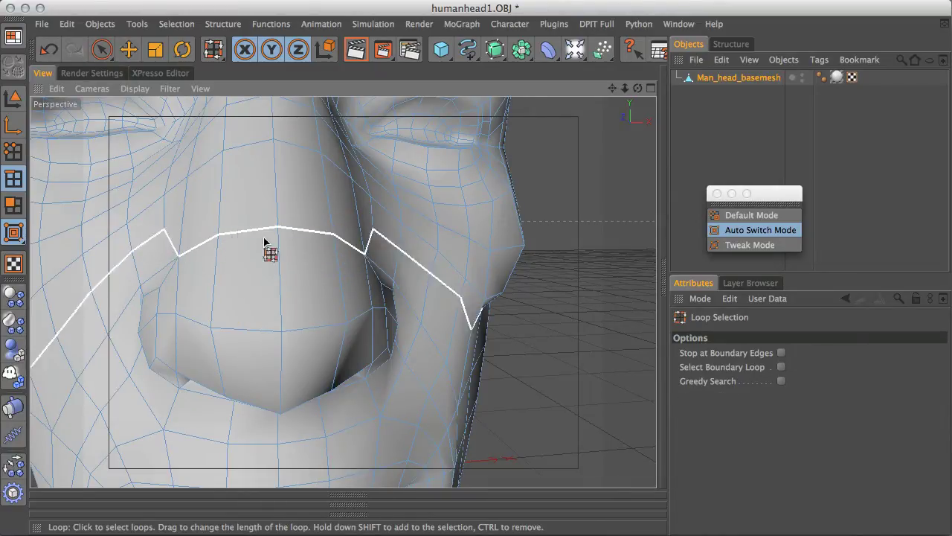
pyautogui.keyDown('alt'); pyautogui.moveTo(251, 236); pyautogui.dragTo(319, 277); pyautogui.keyUp('alt')
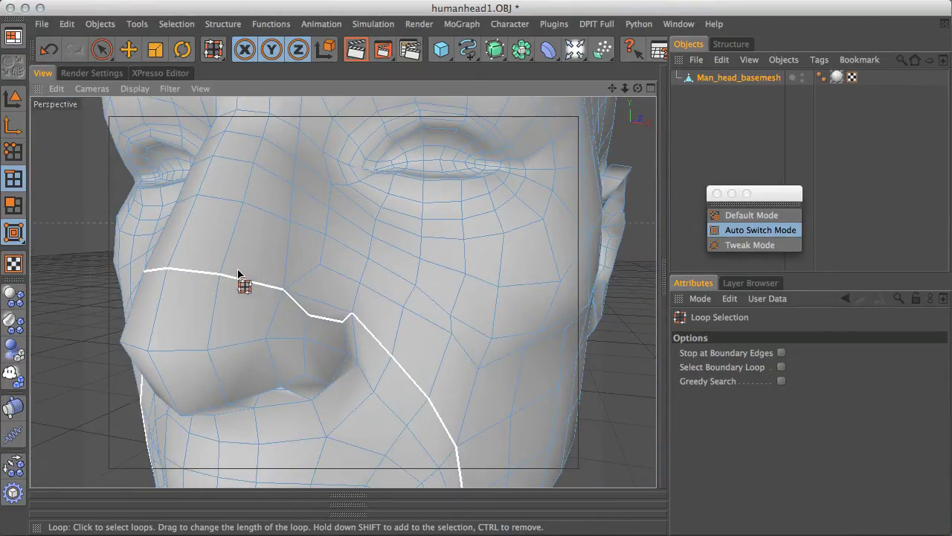
# Return to Live Selection and select different elements around the nose, ending with a single polygon on the inner cheek
pyautogui.press('9')
pyautogui.click(260, 251)
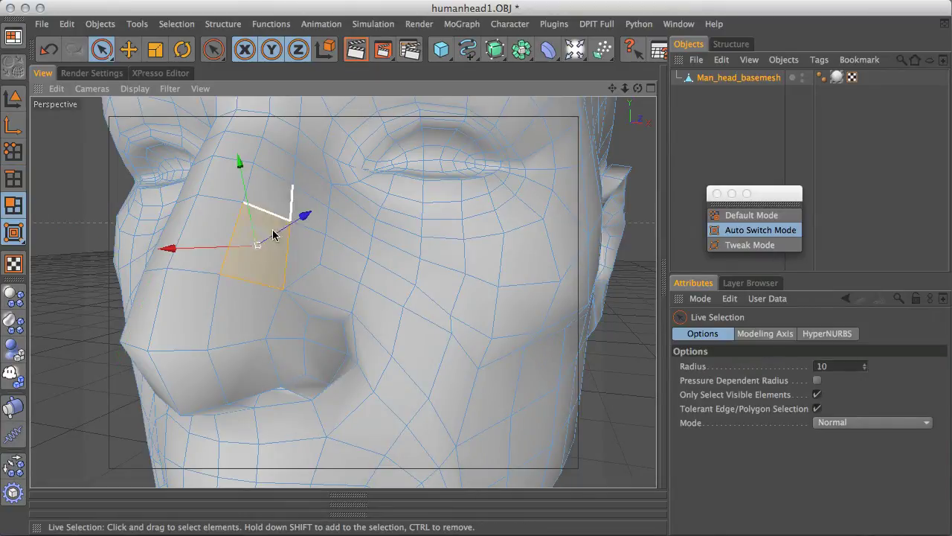
pyautogui.click(248, 309)
pyautogui.click(320, 244)
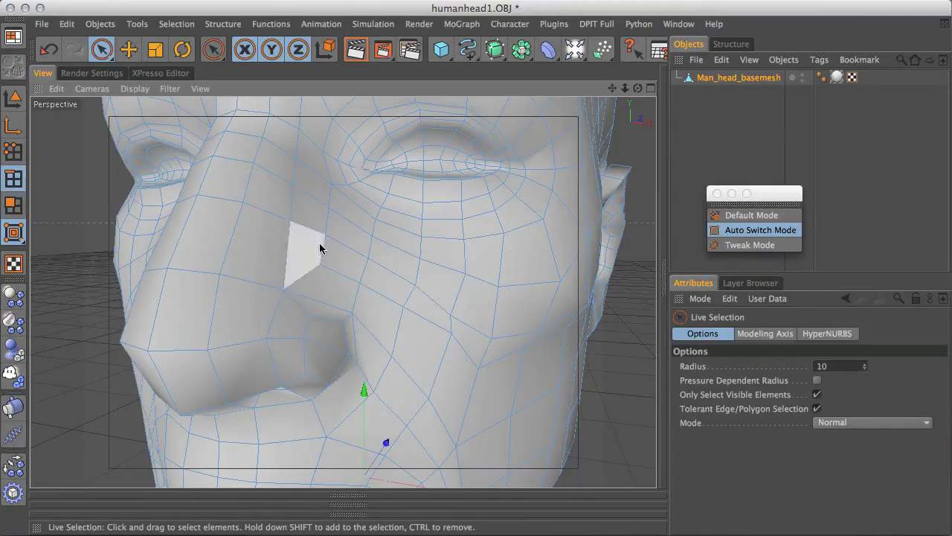
pyautogui.click(343, 264)
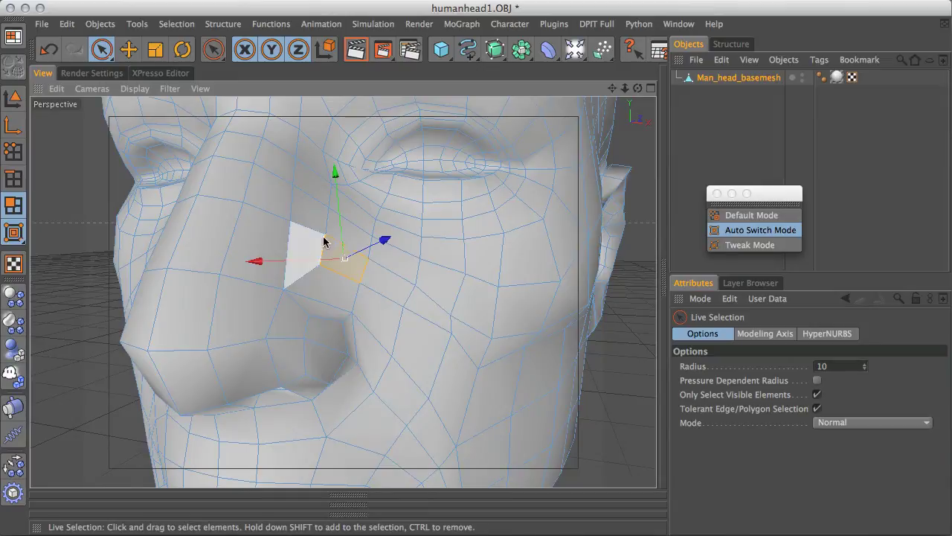
# Switch to Default Mode and back to Auto Switch Mode, and reposition the floating mode palette
pyautogui.scroll(-2, 313, 234)
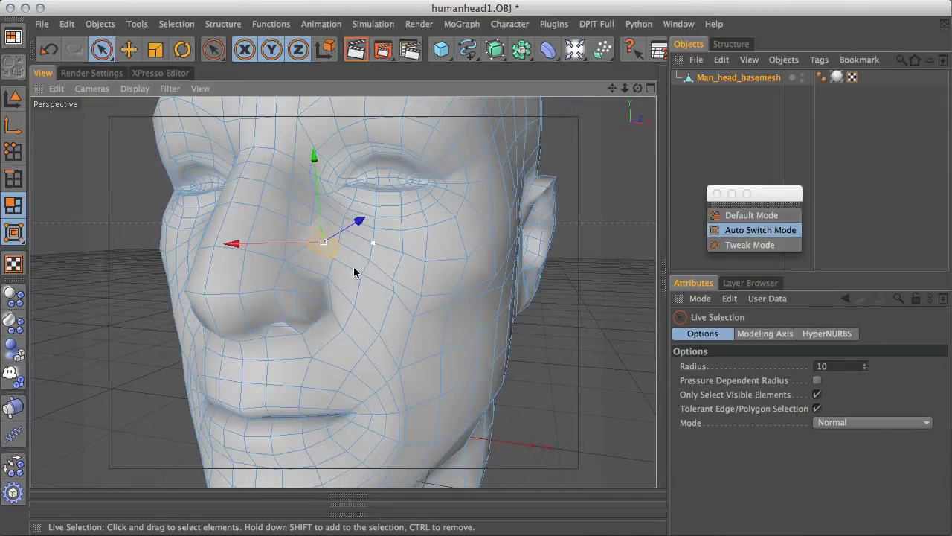
pyautogui.click(757, 215)
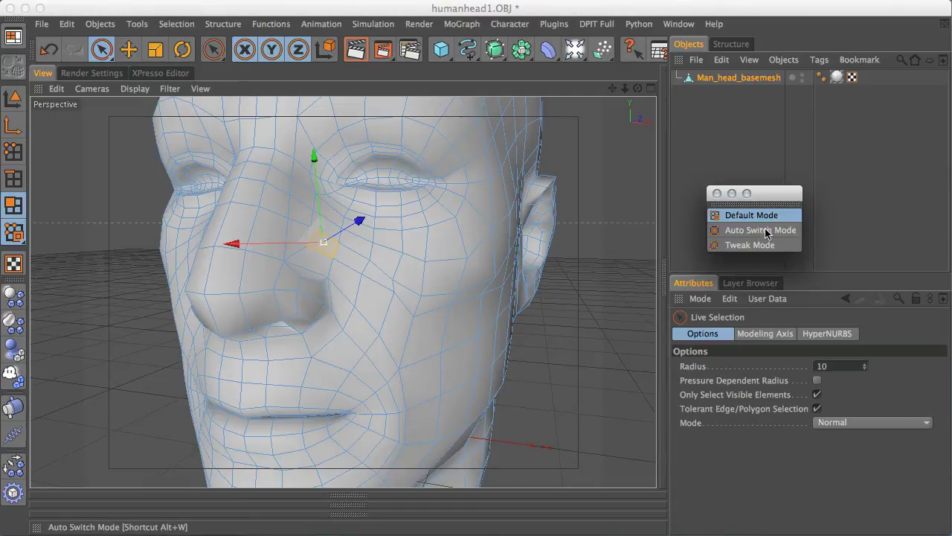
pyautogui.click(765, 230)
pyautogui.moveTo(764, 194); pyautogui.dragTo(727, 165)
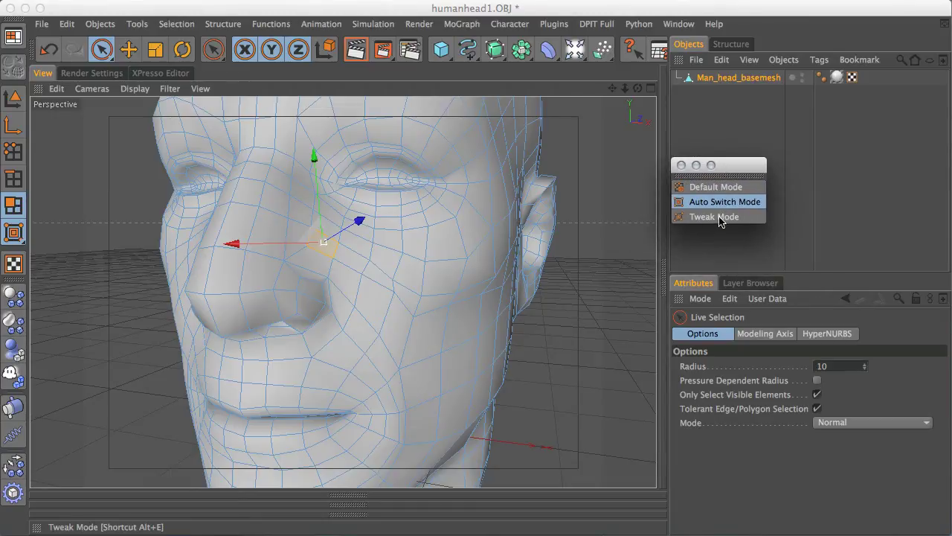
# Enable Tweak Mode and select a point on the cheek above the corner of the mouth
pyautogui.click(716, 217)
pyautogui.click(412, 318)
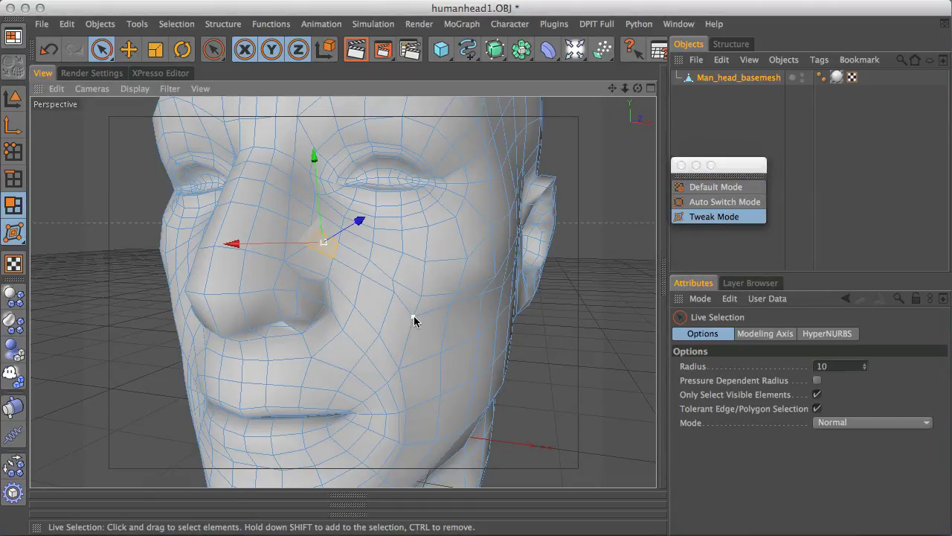
pyautogui.click(400, 368)
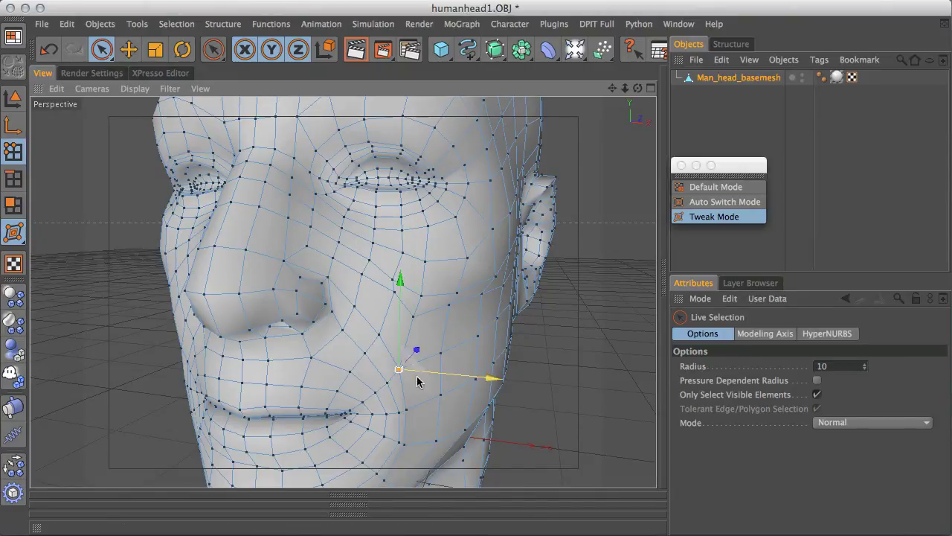
# Examine the selected cheek point and the surrounding head mesh from several angles and distances
pyautogui.keyDown('alt'); pyautogui.moveTo(380, 321); pyautogui.dragTo(350, 240, button='middle'); pyautogui.keyUp('alt')
pyautogui.keyDown('alt'); pyautogui.moveTo(312, 308); pyautogui.dragTo(525, 213, button='right'); pyautogui.keyUp('alt')
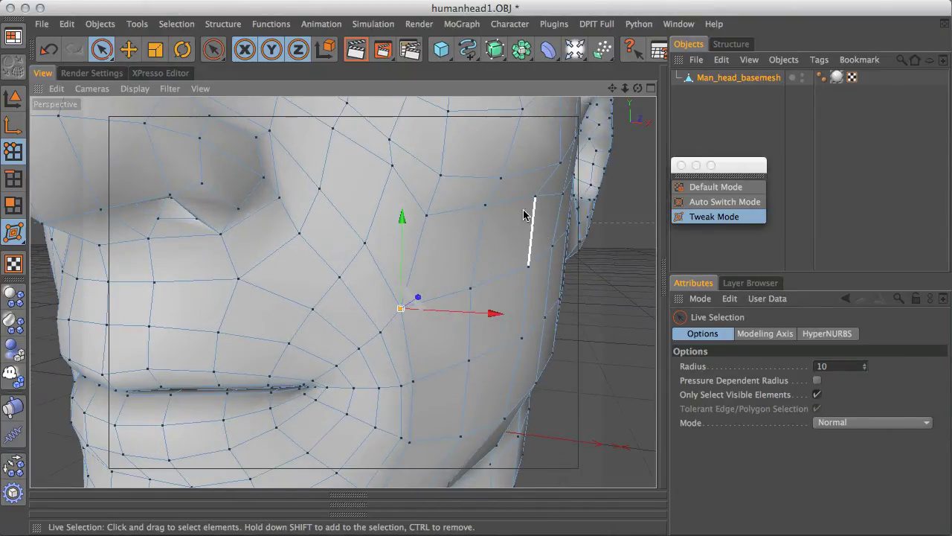
pyautogui.keyDown('alt'); pyautogui.moveTo(525, 234); pyautogui.dragTo(550, 199); pyautogui.keyUp('alt')
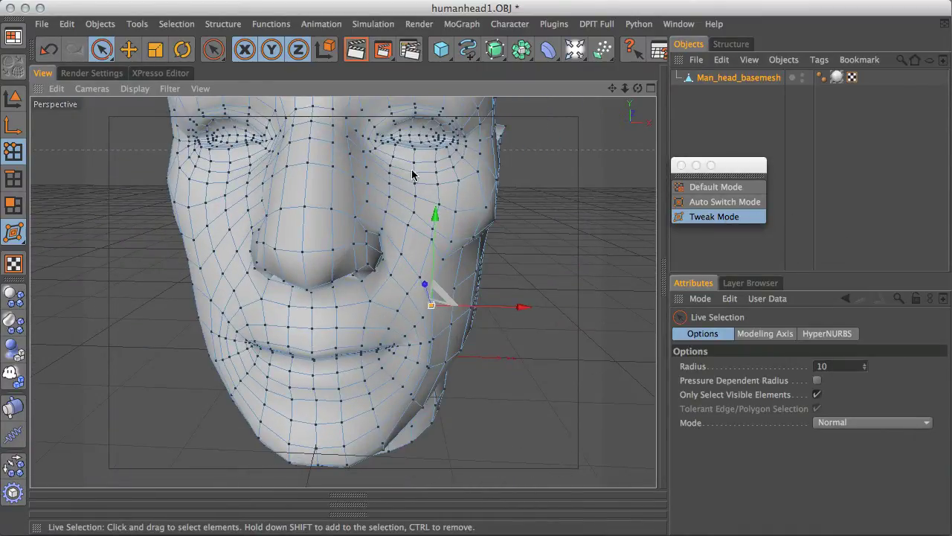
pyautogui.keyDown('alt'); pyautogui.moveTo(476, 209); pyautogui.dragTo(478, 232); pyautogui.keyUp('alt')
pyautogui.keyDown('alt'); pyautogui.moveTo(501, 217); pyautogui.dragTo(270, 275, button='right'); pyautogui.keyUp('alt')
pyautogui.keyDown('alt'); pyautogui.moveTo(406, 234); pyautogui.dragTo(362, 277, button='middle'); pyautogui.keyUp('alt')
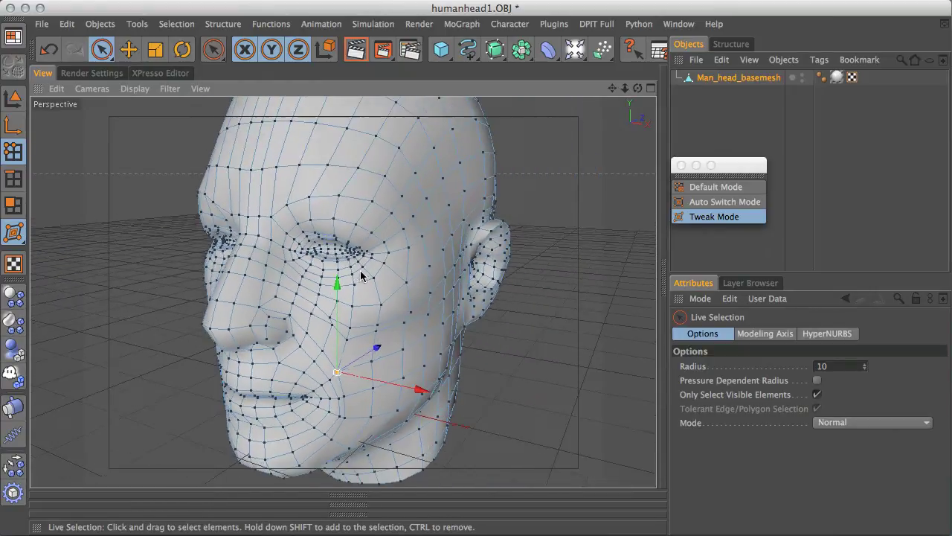
pyautogui.keyDown('alt'); pyautogui.moveTo(476, 211); pyautogui.dragTo(408, 199, button='right'); pyautogui.keyUp('alt')
pyautogui.keyDown('alt'); pyautogui.moveTo(533, 191); pyautogui.dragTo(409, 264); pyautogui.keyUp('alt')
pyautogui.keyDown('alt'); pyautogui.moveTo(382, 271); pyautogui.dragTo(541, 160, button='right'); pyautogui.keyUp('alt')
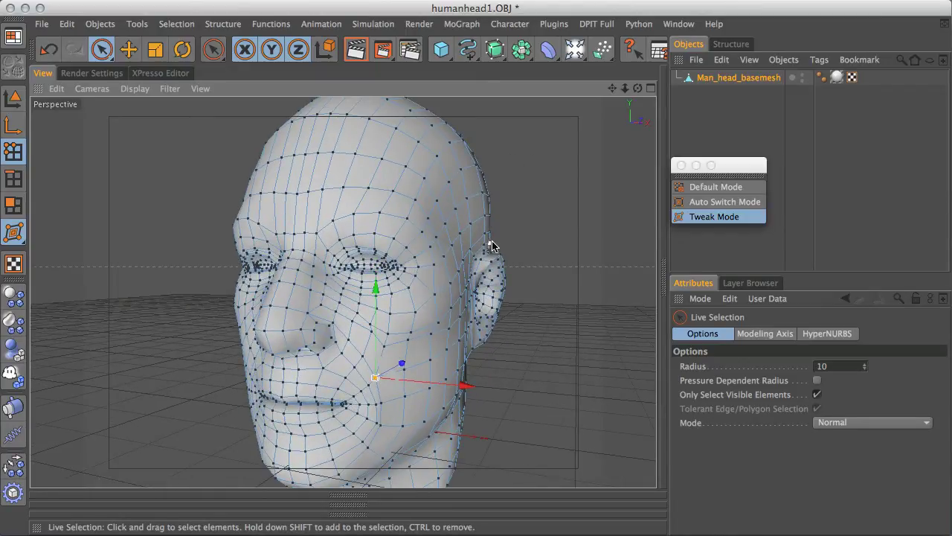
# Close the floating mode palette and deselect the head object
pyautogui.click(680, 165)
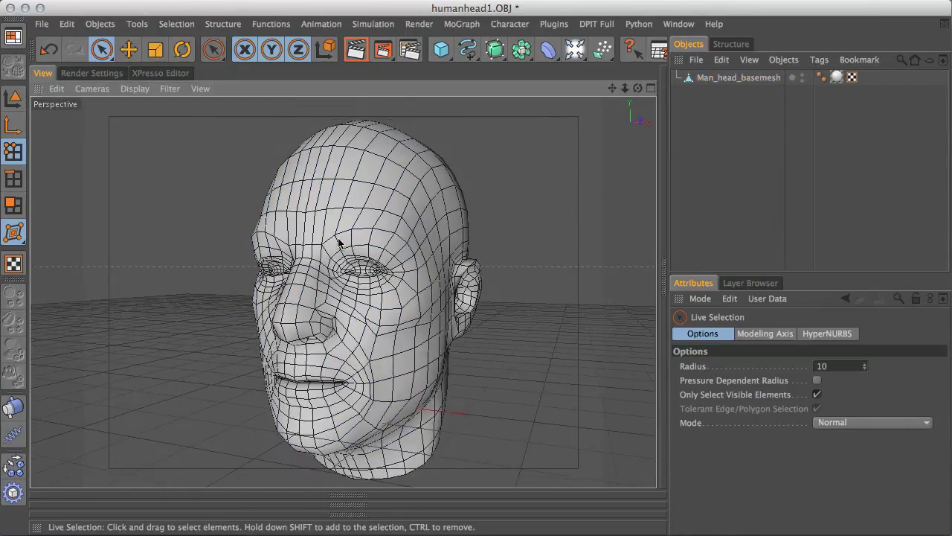
pyautogui.moveTo(339, 242)
pyautogui.keyDown('alt'); pyautogui.mouseDown()
pyautogui.moveTo(381, 237)
pyautogui.moveTo(404, 191)
pyautogui.moveTo(336, 235)
pyautogui.mouseUp(); pyautogui.keyUp('alt')
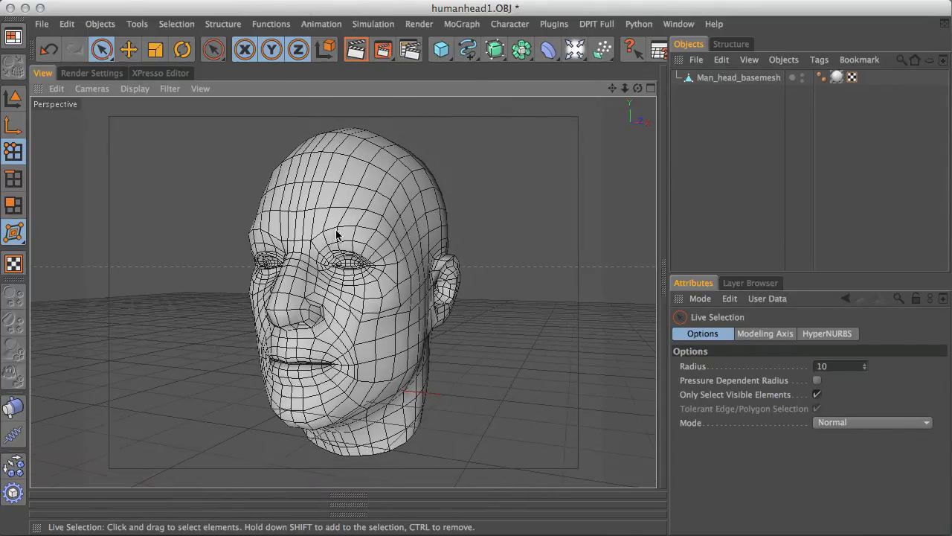